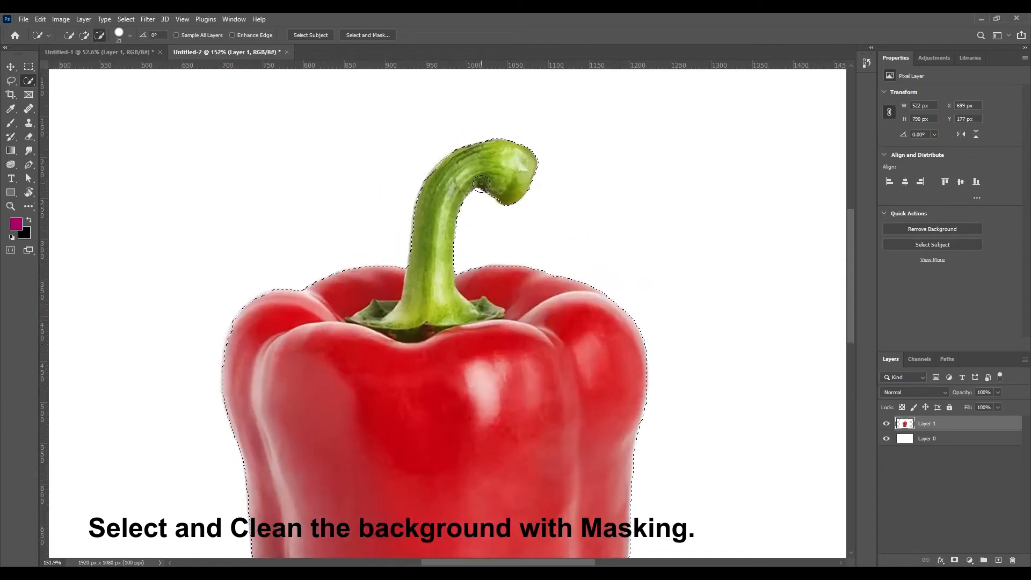
# Step: Refine the pepper selection along the stem's edges and where it meets the fruit with the Lasso tool
pyautogui.click(11, 80)
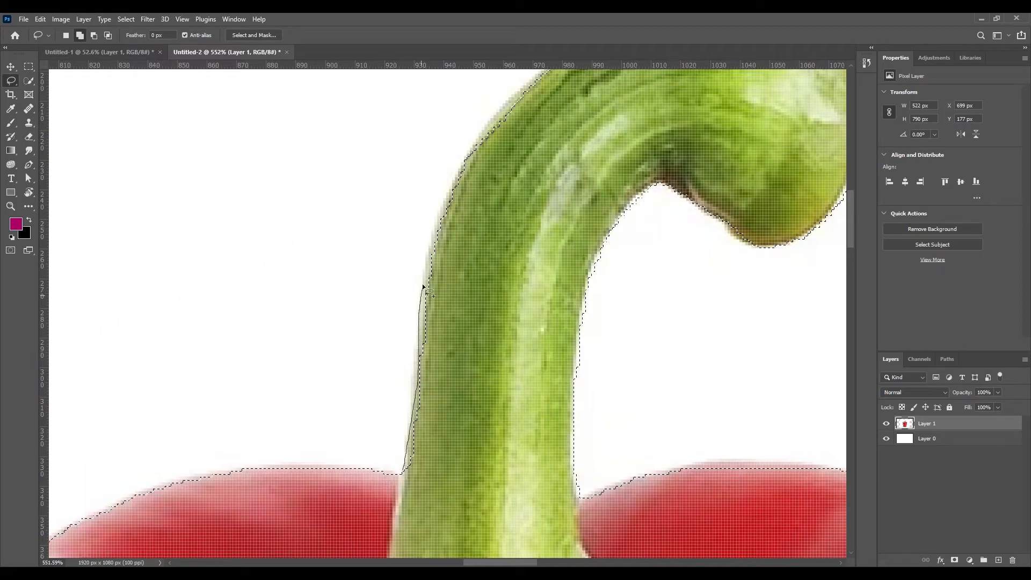
pyautogui.click(330, 486)
pyautogui.scroll(-10, 555, 246)
pyautogui.hscroll(5, 505, 279)
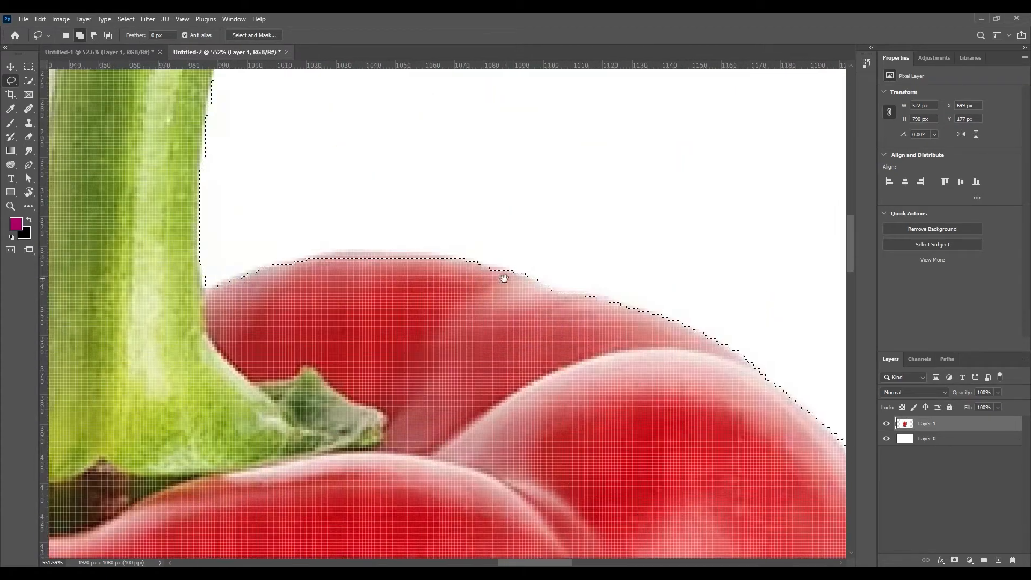
pyautogui.click(233, 280)
pyautogui.moveTo(281, 265)
pyautogui.mouseDown()
pyautogui.moveTo(486, 440)
pyautogui.moveTo(327, 316)
pyautogui.moveTo(331, 335)
pyautogui.mouseUp()
pyautogui.click(218, 291)
pyautogui.scroll(-8, 218, 290)
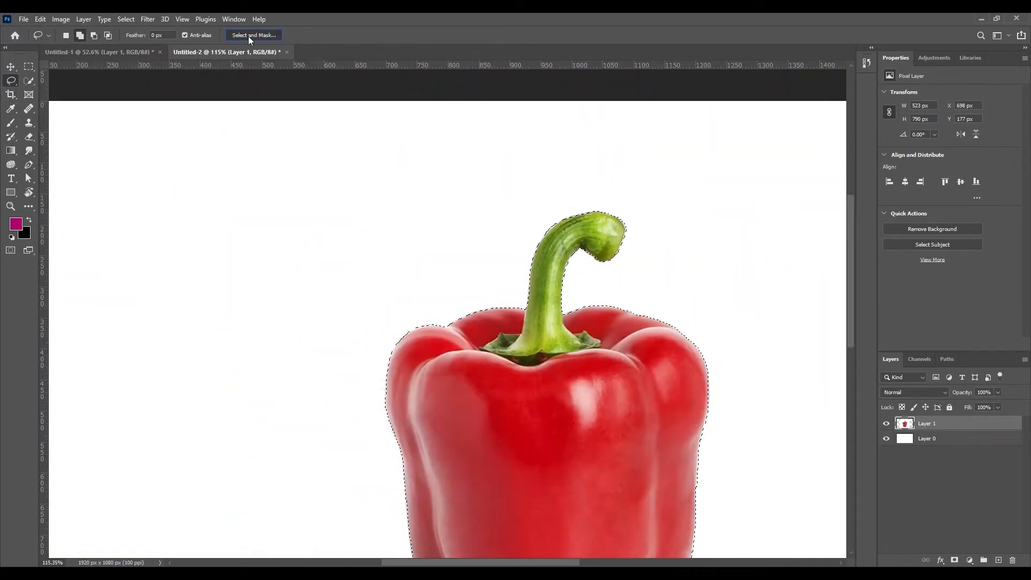
# Step: Open Select and Mask for the pepper and set Smooth to 16, Contrast to 14% and Shift Edge to -22%
pyautogui.click(250, 37)
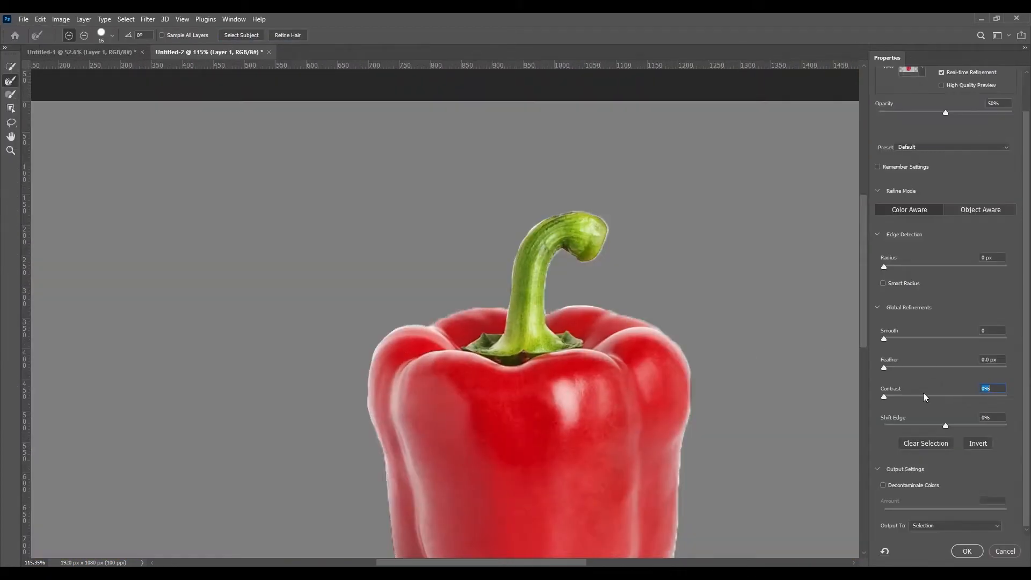
pyautogui.hscroll(3, 525, 343)
pyautogui.scroll(-3, 557, 248)
pyautogui.press('alt')
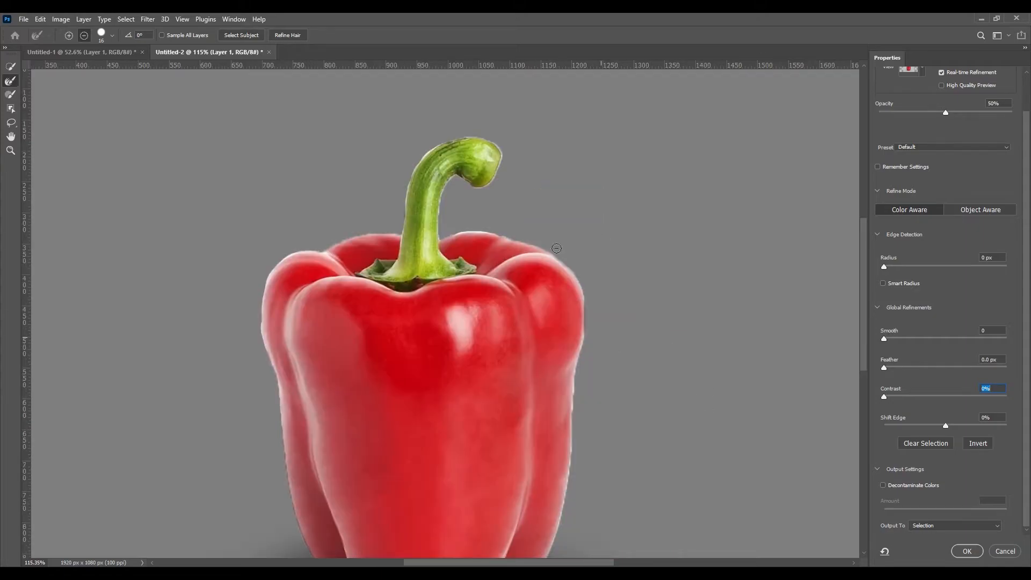
pyautogui.press('Tab')
pyautogui.write('-22')
pyautogui.press('Return')
pyautogui.press('alt')
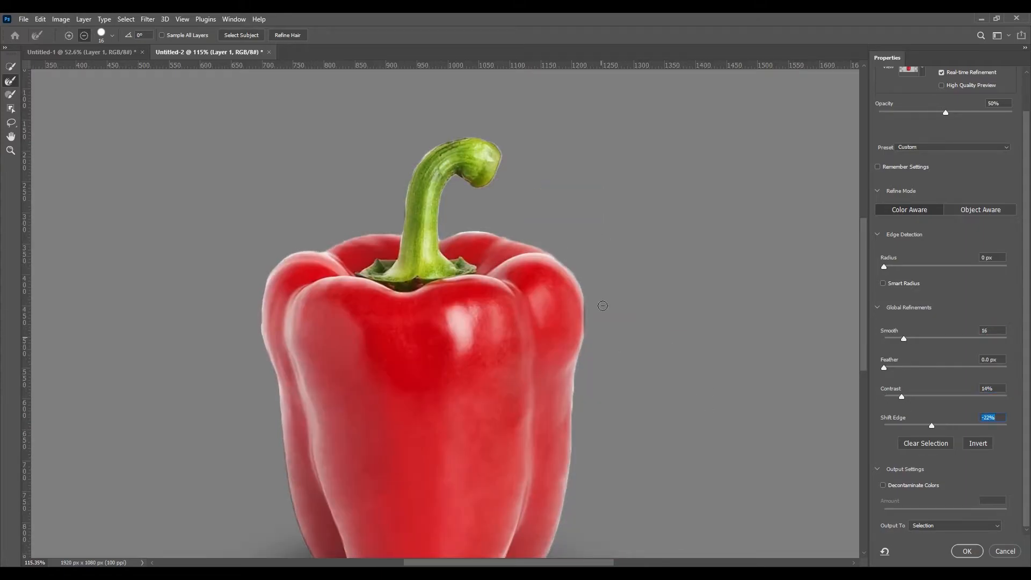
# Step: Raise the edge Contrast to 41%, pull Shift Edge further inward, and output the refined selection as a layer mask
pyautogui.hotkey('ctrl', '+')
pyautogui.hotkey('ctrl', '+')
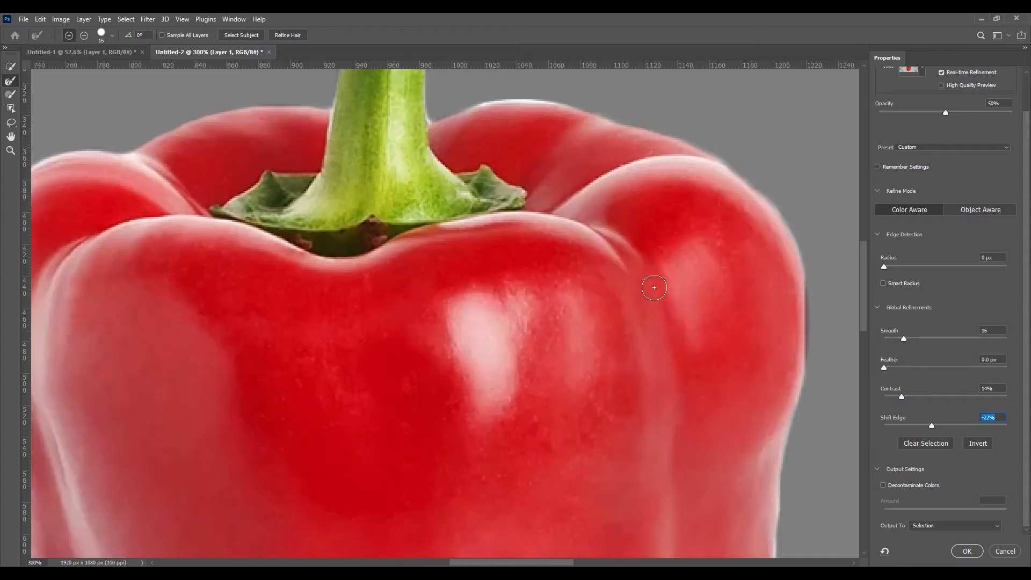
pyautogui.hscroll(4, 645, 269)
pyautogui.scroll(3, 645, 268)
pyautogui.click(935, 397)
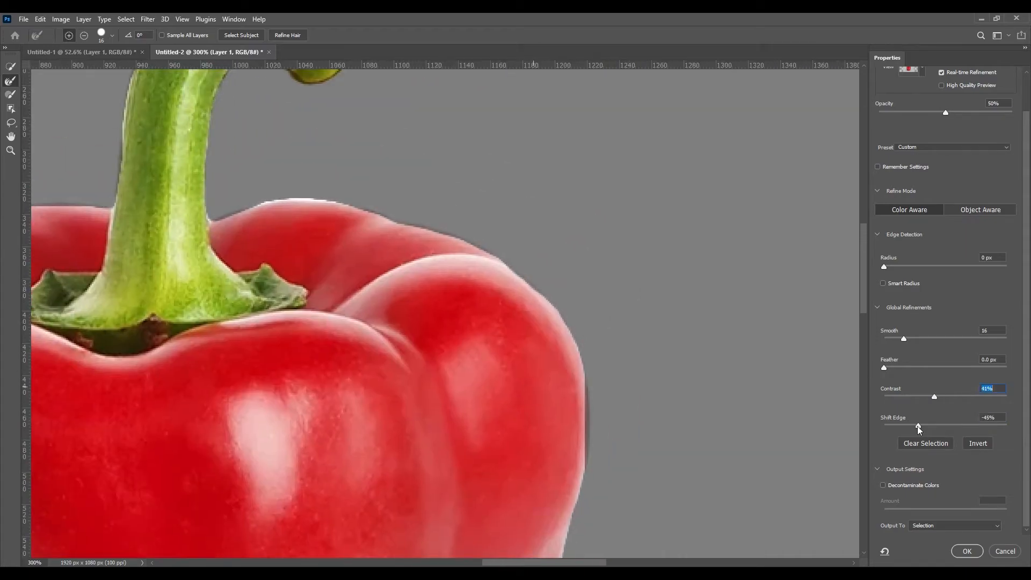
pyautogui.moveTo(918, 427); pyautogui.dragTo(923, 426)
pyautogui.click(940, 524)
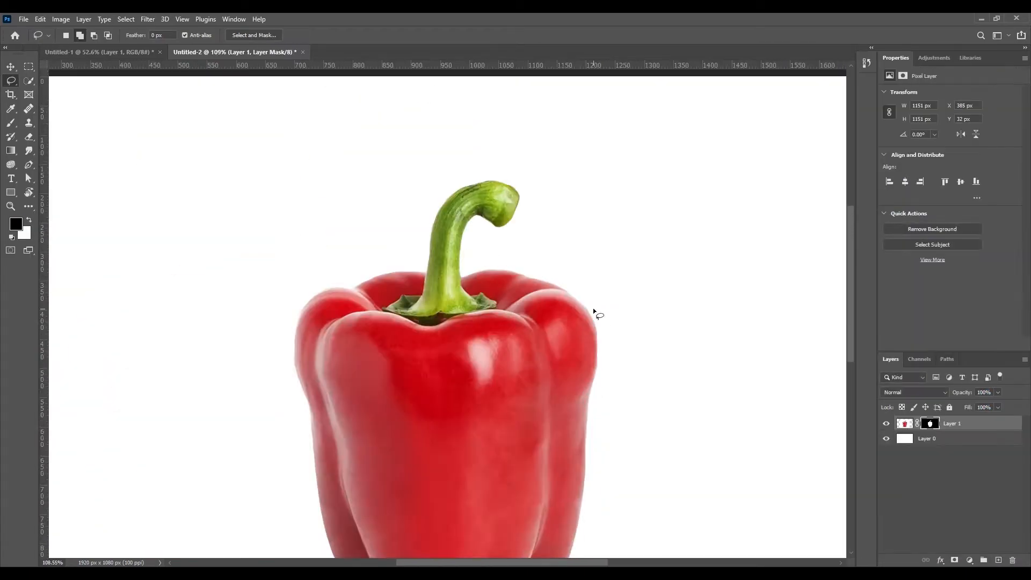
# Step: Add the text CAPSI CUM on two lines beside the pepper
pyautogui.hotkey('ctrl', '0')
pyautogui.press('t')
pyautogui.click(184, 265)
pyautogui.write('CAPS ')
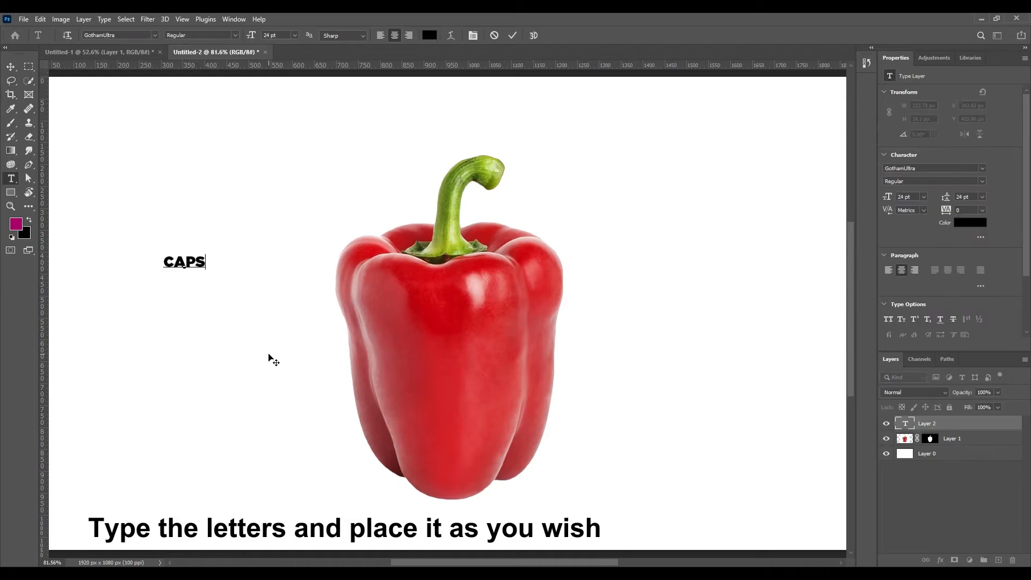
pyautogui.write('ICUM')
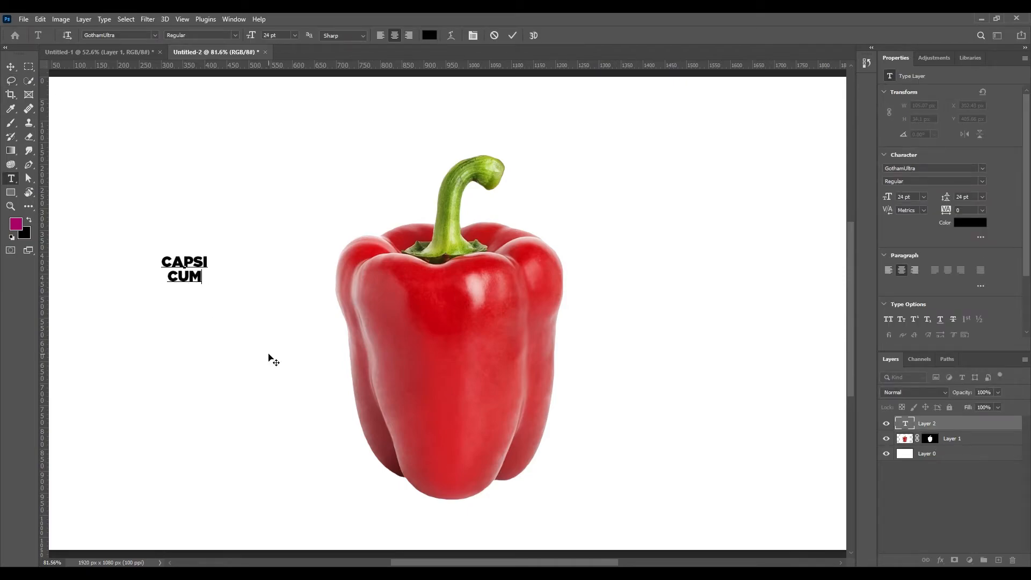
pyautogui.hotkey('ctrl', 'Return')
# Step: Enlarge the CAPSI CUM text to about 365%, rotate it to -90°, and move it onto the pepper
pyautogui.hotkey('ctrl', 't')
pyautogui.moveTo(217, 237); pyautogui.dragTo(252, 253)
pyautogui.moveTo(231, 319); pyautogui.dragTo(280, 356)
pyautogui.moveTo(225, 269); pyautogui.dragTo(451, 371)
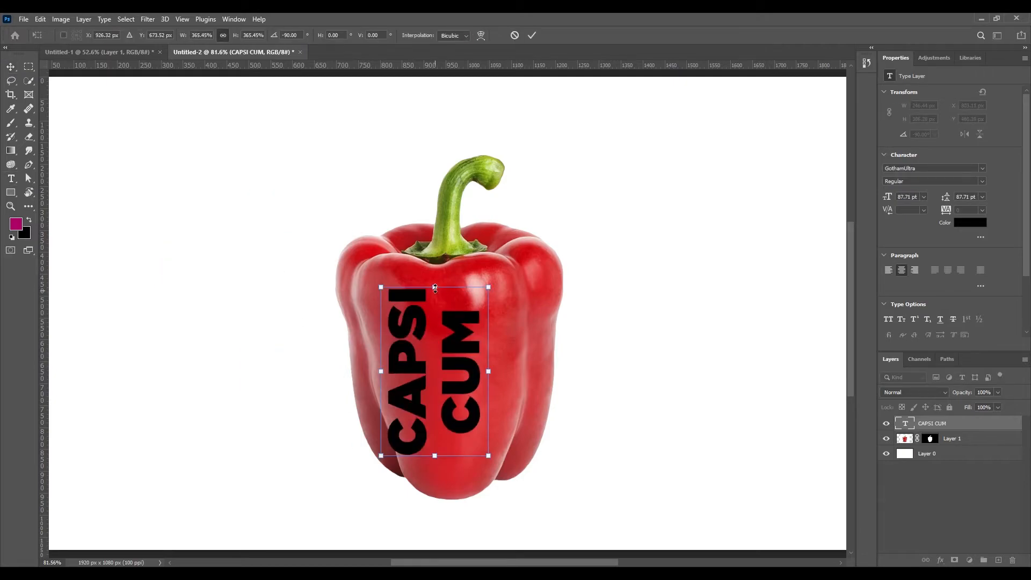
# Step: Scale the text to about 469% over the pepper and rotate it back to horizontal
pyautogui.moveTo(435, 288); pyautogui.dragTo(435, 236)
pyautogui.moveTo(460, 332); pyautogui.dragTo(469, 359)
pyautogui.moveTo(537, 376); pyautogui.dragTo(552, 361)
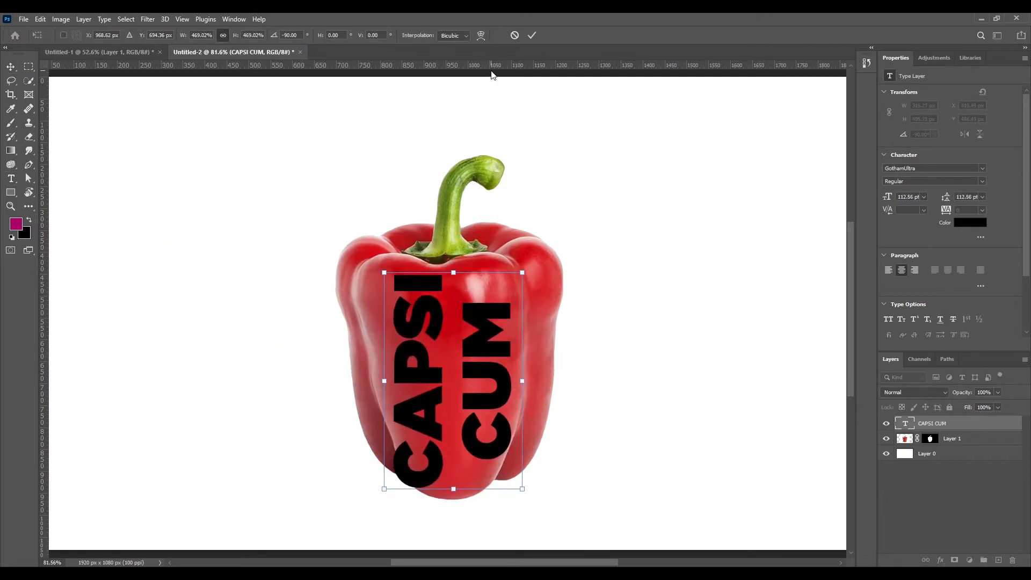
pyautogui.moveTo(534, 270); pyautogui.dragTo(532, 443)
# Step: Re-break the text so the first line reads CAP and the second reads SICUM
pyautogui.doubleClick(543, 369)
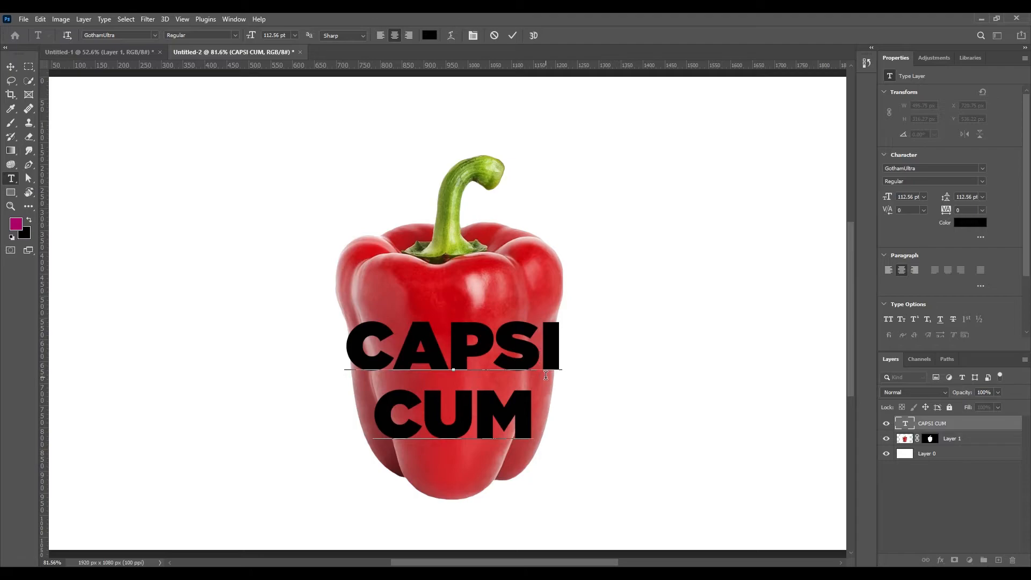
pyautogui.press('Return')
pyautogui.press('End')
pyautogui.press('Delete')
# Step: Split the text into two layers by removing CAP from the SICUM text and keeping CAP on its own layer
pyautogui.moveTo(536, 349); pyautogui.dragTo(221, 375)
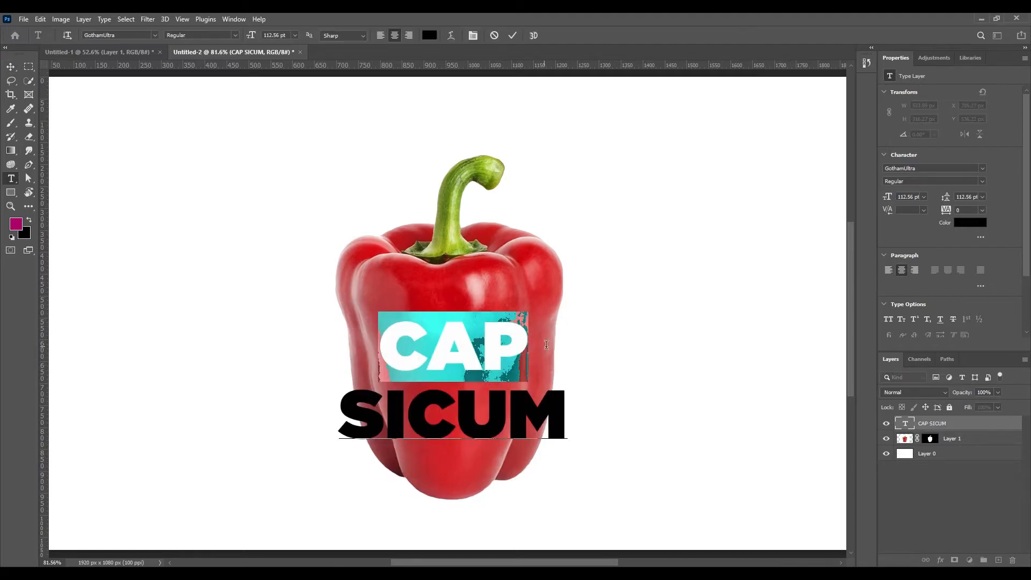
pyautogui.press('BackSpace')
pyautogui.press('Delete')
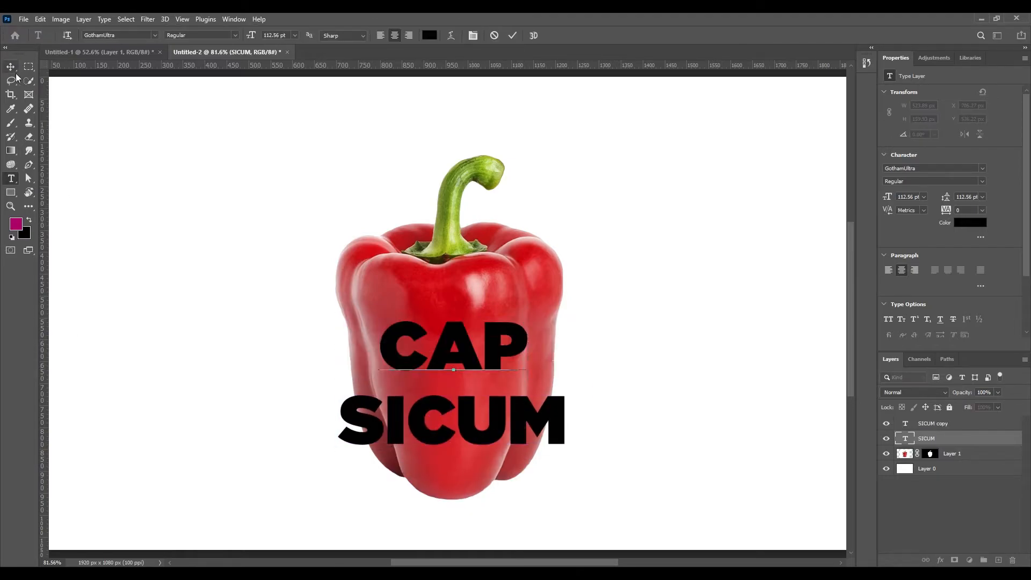
# Step: Reposition the text over the pepper and scale the CAP line to 138%
pyautogui.scroll(2, 516, 438)
pyautogui.keyDown('shift'); pyautogui.click(923, 438); pyautogui.keyUp('shift')
pyautogui.hotkey('ctrl', 't')
pyautogui.moveTo(618, 258); pyautogui.dragTo(556, 421)
pyautogui.press('Return')
pyautogui.click(511, 276)
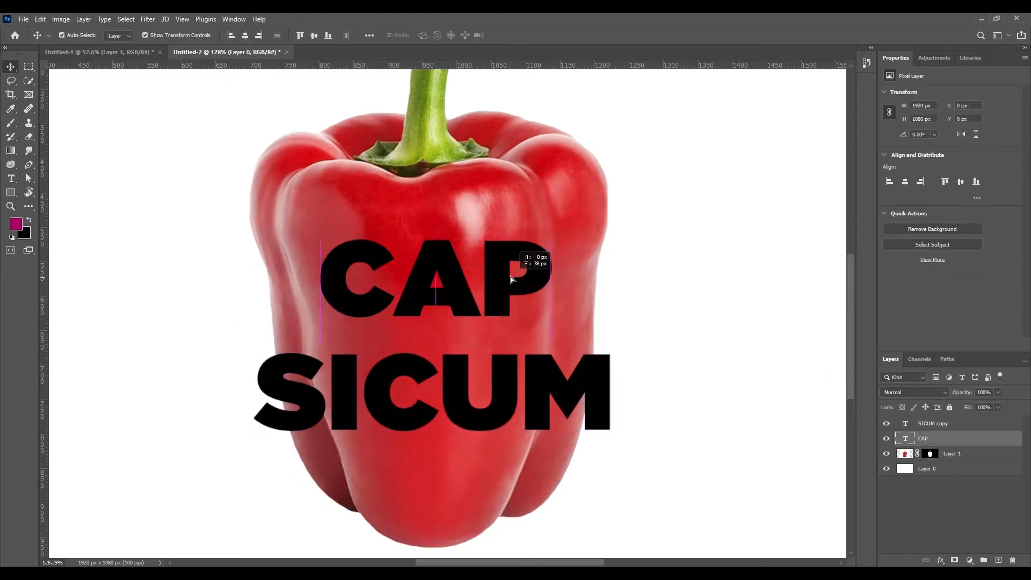
pyautogui.hotkey('ctrl', 't')
pyautogui.moveTo(437, 265); pyautogui.dragTo(436, 184)
pyautogui.moveTo(438, 345)
pyautogui.mouseDown()
pyautogui.moveTo(437, 357)
pyautogui.moveTo(437, 338)
pyautogui.mouseUp()
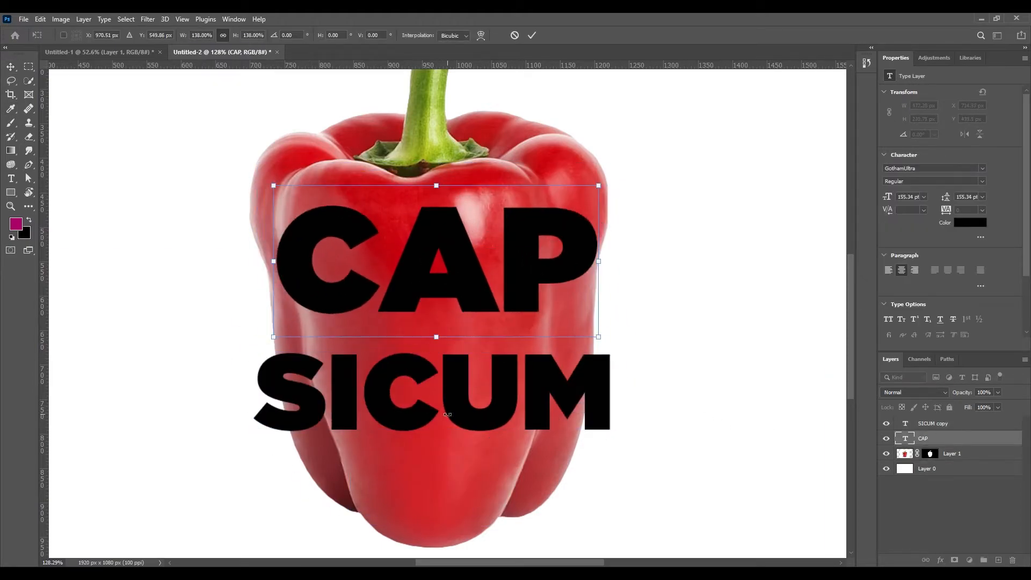
pyautogui.press('Return')
# Step: Shorten the SICUM text to SIC, enlarge it to about 146 pt, and position it directly below CAP
pyautogui.moveTo(468, 416); pyautogui.dragTo(672, 371)
pyautogui.doubleClick(538, 370)
pyautogui.press('BackSpace')
pyautogui.hotkey('ctrl', 'Return')
pyautogui.hotkey('ctrl', 't')
pyautogui.moveTo(404, 368); pyautogui.dragTo(317, 377)
pyautogui.press('Return')
pyautogui.moveTo(473, 414); pyautogui.dragTo(476, 392)
# Step: Duplicate the SIC text straight below itself and change the copy's text to UM
pyautogui.moveTo(476, 393); pyautogui.dragTo(470, 431)
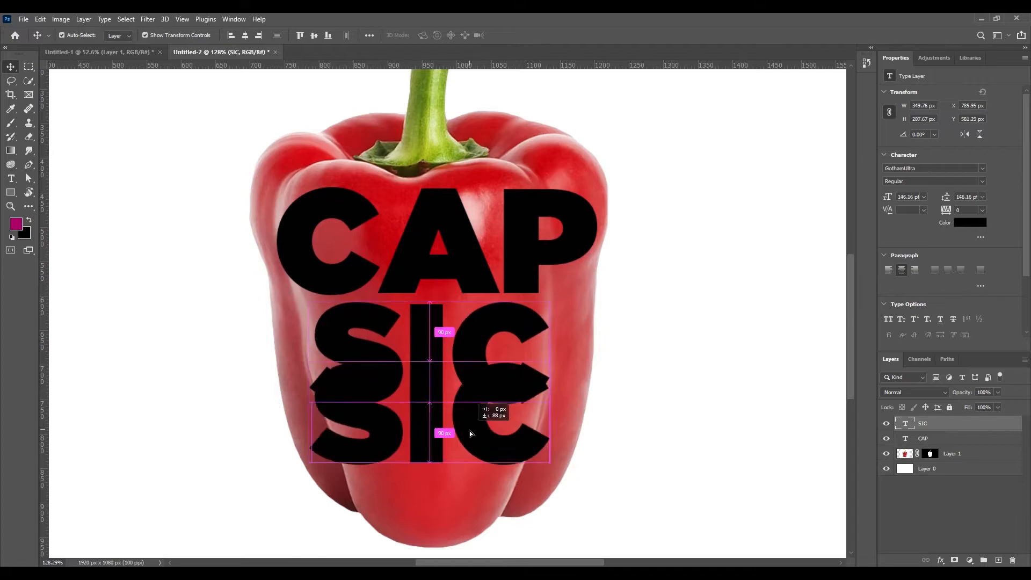
pyautogui.doubleClick(469, 431)
pyautogui.write('UM')
pyautogui.hotkey('ctrl', 'Return')
pyautogui.scroll(-3, 519, 473)
# Step: Nudge the CAP text slightly to the left over the pepper
pyautogui.click(519, 317)
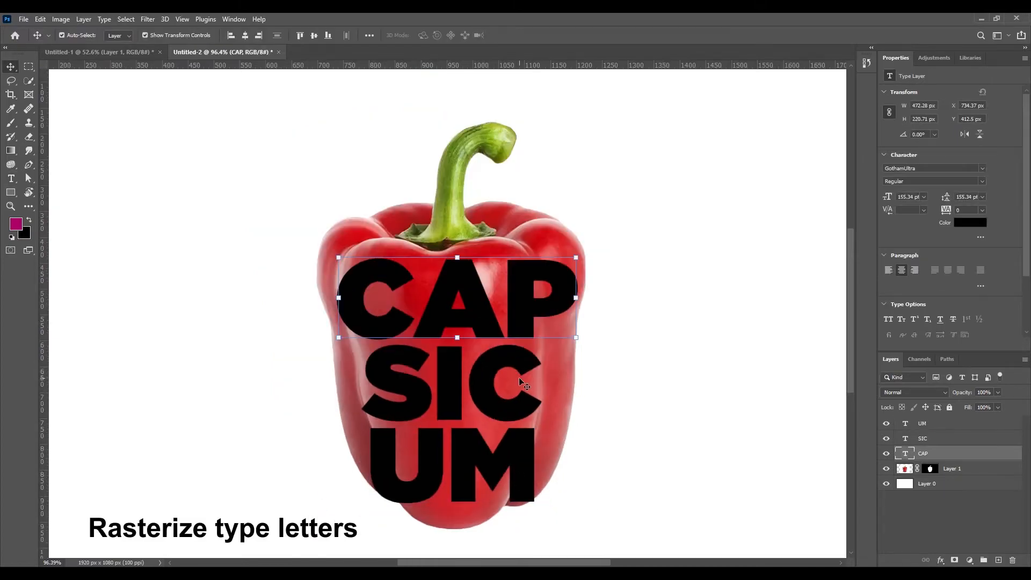
pyautogui.press('Left')
pyautogui.press('Left')
# Step: Rasterize the UM, SIC and CAP text layers together
pyautogui.click(520, 475)
pyautogui.scroll(2, 490, 491)
pyautogui.keyDown('shift'); pyautogui.click(940, 454); pyautogui.keyUp('shift')
pyautogui.rightClick(941, 453)
pyautogui.click(815, 251)
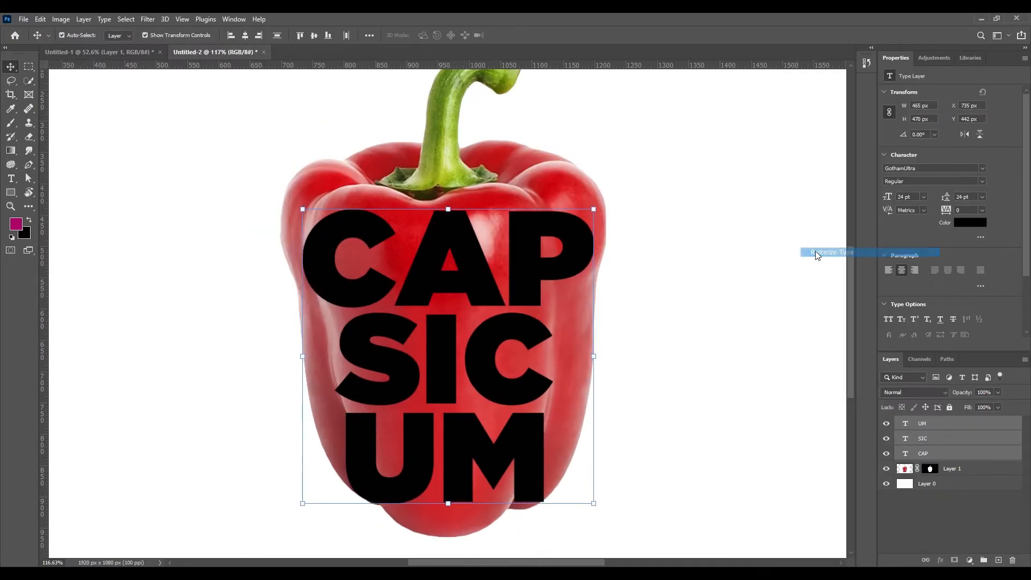
pyautogui.click(978, 515)
# Step: Warp the UM letters so their upper corners reach the pepper's sides and their outer edges follow its tapering outline
pyautogui.click(908, 423)
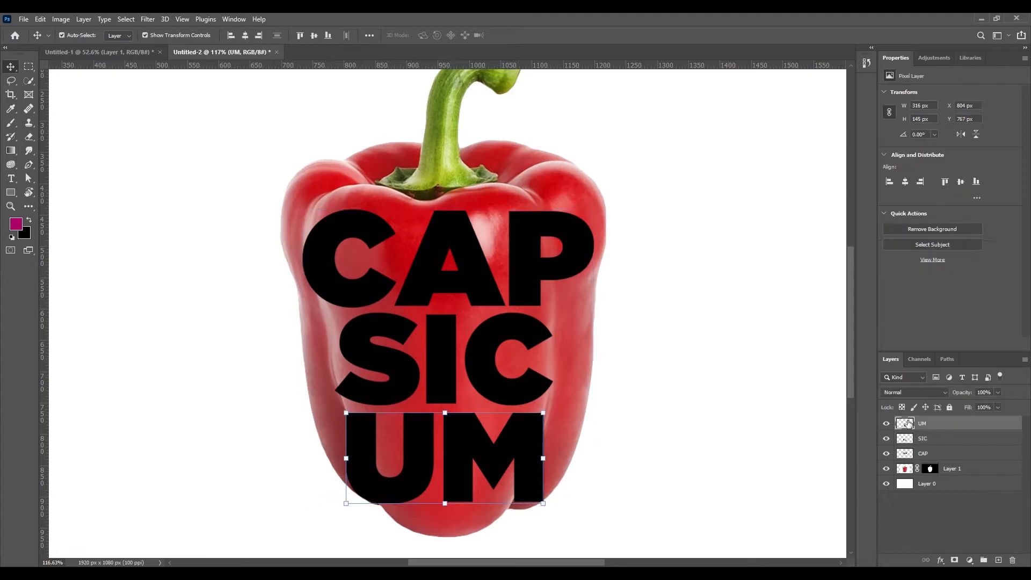
pyautogui.scroll(4, 395, 500)
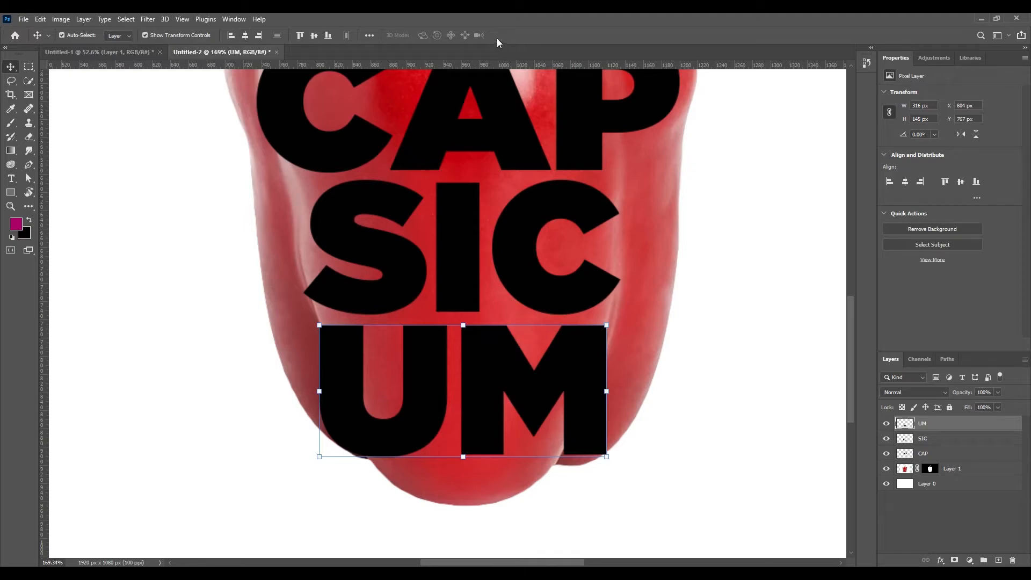
pyautogui.click(464, 326)
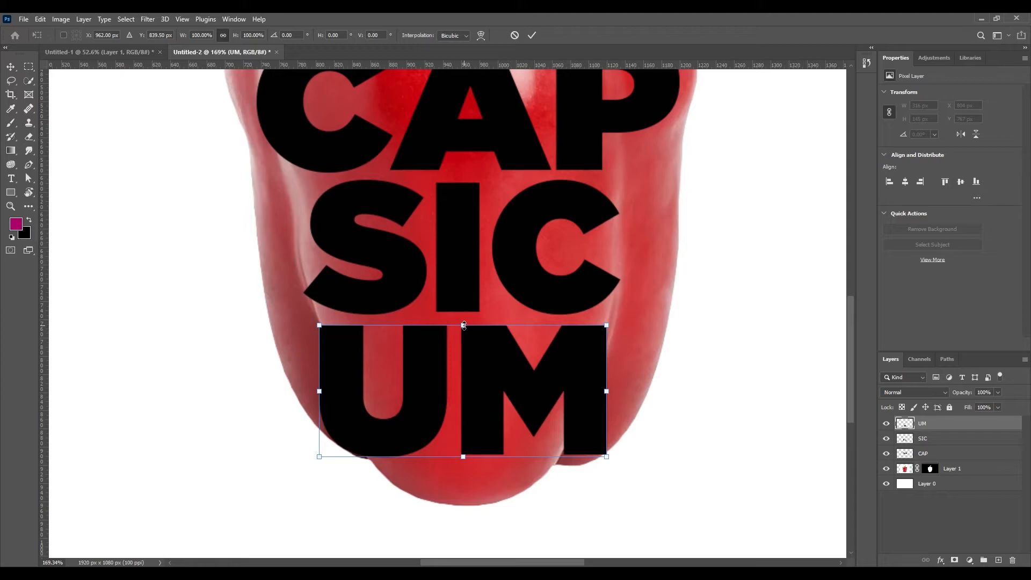
pyautogui.moveTo(464, 326); pyautogui.dragTo(467, 329)
pyautogui.rightClick(469, 330)
pyautogui.click(489, 404)
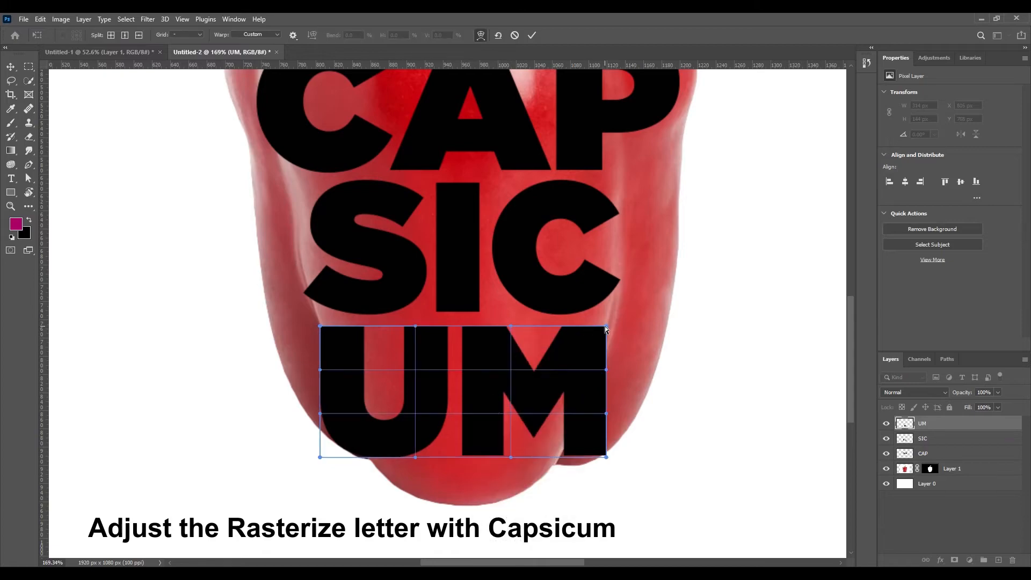
pyautogui.moveTo(606, 325); pyautogui.dragTo(670, 326)
pyautogui.moveTo(320, 325); pyautogui.dragTo(269, 326)
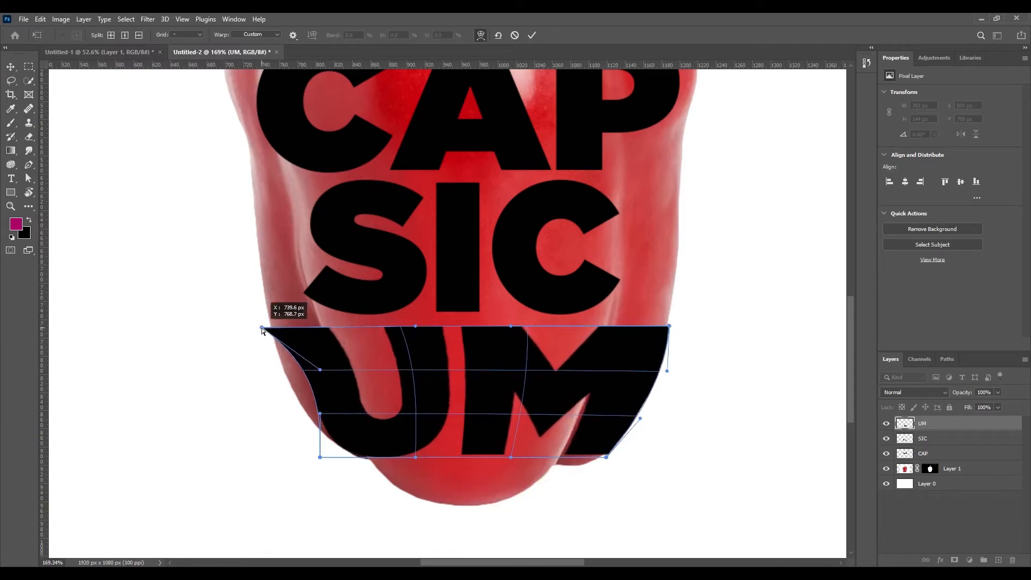
pyautogui.moveTo(320, 414); pyautogui.dragTo(311, 414)
pyautogui.scroll(1, 440, 459)
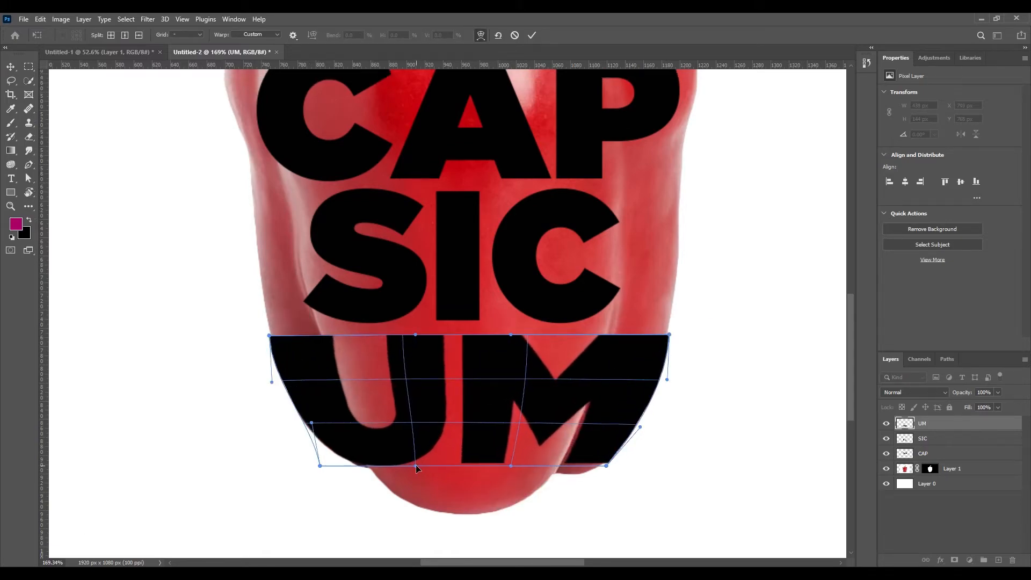
pyautogui.scroll(5, 461, 142)
pyautogui.press('Return')
# Step: Scale the SIC layer to about 126% so it spans nearly the pepper's full width
pyautogui.hotkey('alt', '[')
pyautogui.hotkey('ctrl', 't')
pyautogui.moveTo(623, 343); pyautogui.dragTo(660, 342)
pyautogui.moveTo(303, 343); pyautogui.dragTo(275, 343)
pyautogui.moveTo(661, 342); pyautogui.dragTo(670, 344)
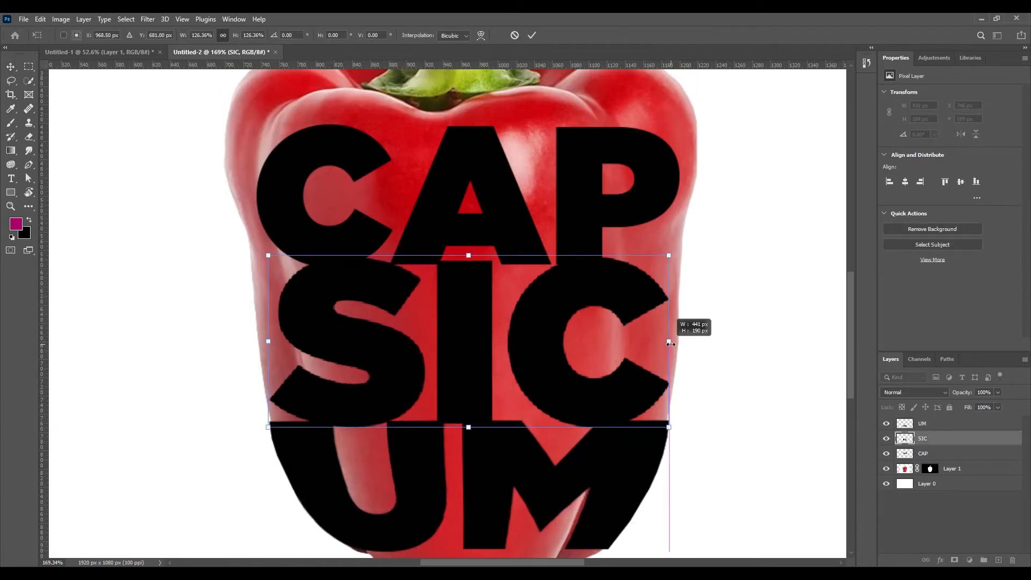
# Step: Warp the SIC letters outward at the corners and sides so their outer edges match the pepper's contour
pyautogui.rightClick(480, 309)
pyautogui.click(510, 384)
pyautogui.moveTo(669, 255); pyautogui.dragTo(691, 258)
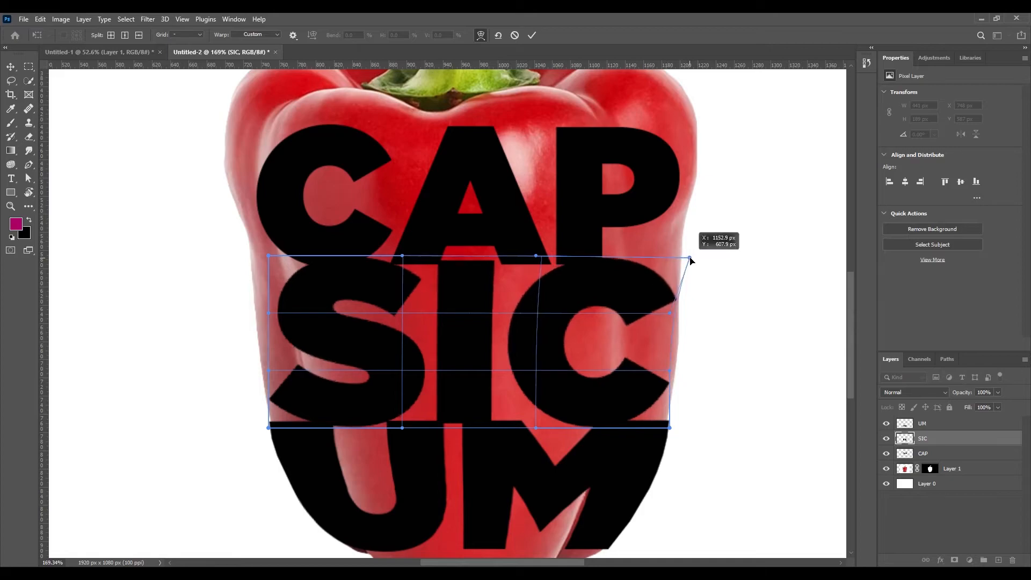
pyautogui.moveTo(670, 370); pyautogui.dragTo(680, 369)
pyautogui.moveTo(268, 256); pyautogui.dragTo(216, 261)
pyautogui.moveTo(268, 371)
pyautogui.mouseDown()
pyautogui.moveTo(218, 379)
pyautogui.moveTo(259, 381)
pyautogui.mouseUp()
pyautogui.moveTo(268, 312); pyautogui.dragTo(236, 320)
pyautogui.moveTo(216, 258); pyautogui.dragTo(248, 262)
pyautogui.moveTo(671, 428); pyautogui.dragTo(677, 430)
pyautogui.press('Return')
# Step: Enlarge the CAP layer from its upper corners so it spans the pepper's upper body
pyautogui.scroll(3, 505, 283)
pyautogui.hotkey('ctrl', 't')
pyautogui.press('Return')
pyautogui.hotkey('alt', '[')
pyautogui.hotkey('ctrl', 't')
pyautogui.moveTo(686, 194); pyautogui.dragTo(690, 191)
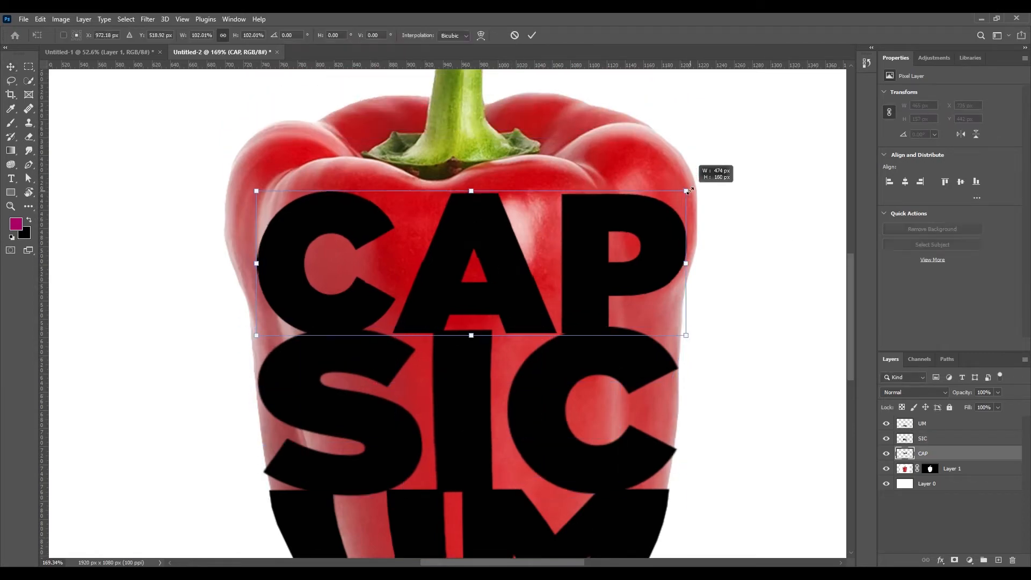
pyautogui.moveTo(256, 191); pyautogui.dragTo(242, 184)
# Step: Warp the CAP letters so the outer corners flare to the pepper's shoulders and the top edge curves down in the middle
pyautogui.rightClick(468, 184)
pyautogui.click(499, 253)
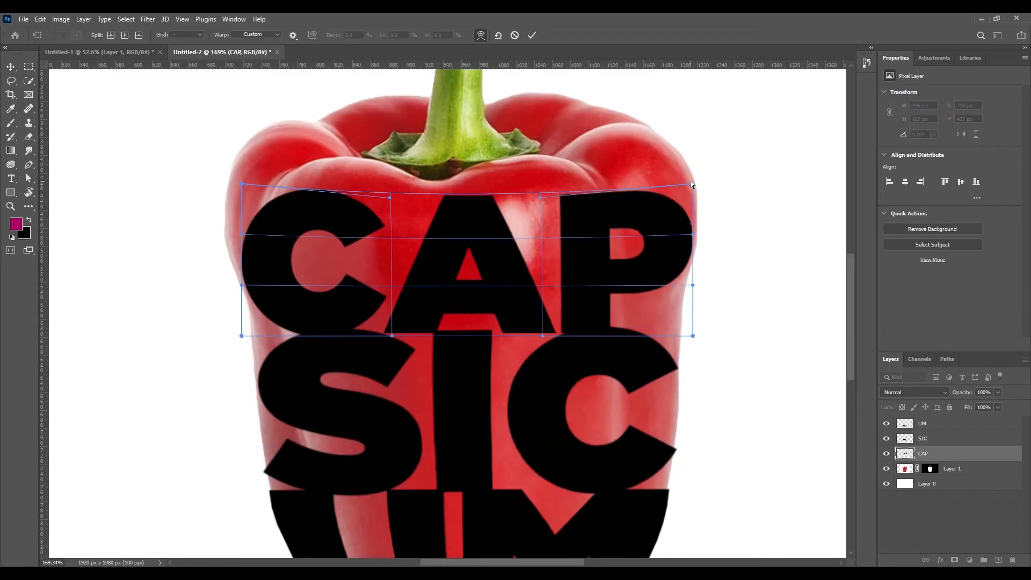
pyautogui.moveTo(692, 184); pyautogui.dragTo(700, 166)
pyautogui.moveTo(242, 184); pyautogui.dragTo(218, 171)
pyautogui.moveTo(241, 235); pyautogui.dragTo(222, 235)
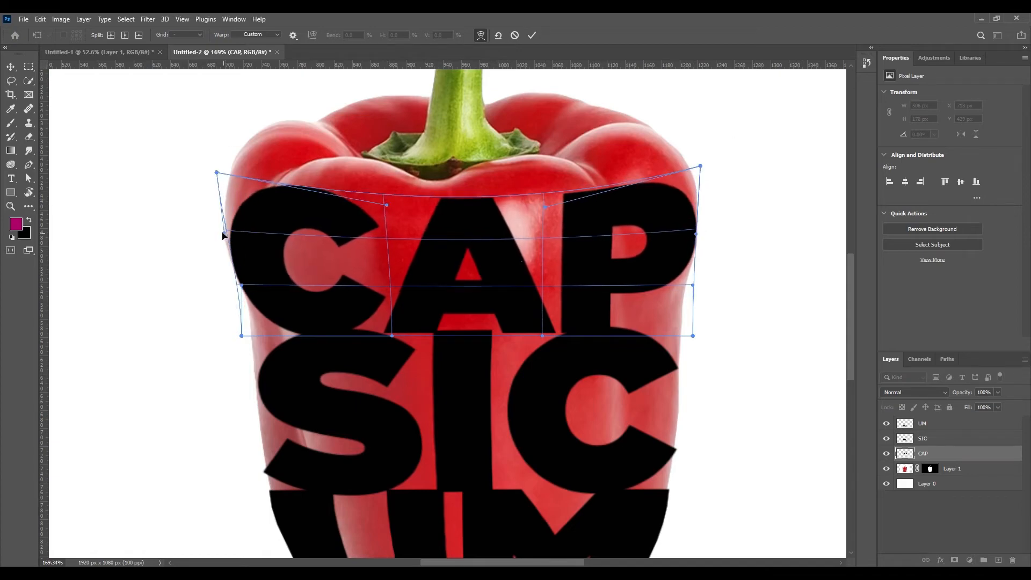
pyautogui.moveTo(217, 173); pyautogui.dragTo(226, 160)
pyautogui.moveTo(387, 205); pyautogui.dragTo(364, 211)
pyautogui.moveTo(545, 207); pyautogui.dragTo(562, 218)
pyautogui.scroll(-3, 241, 307)
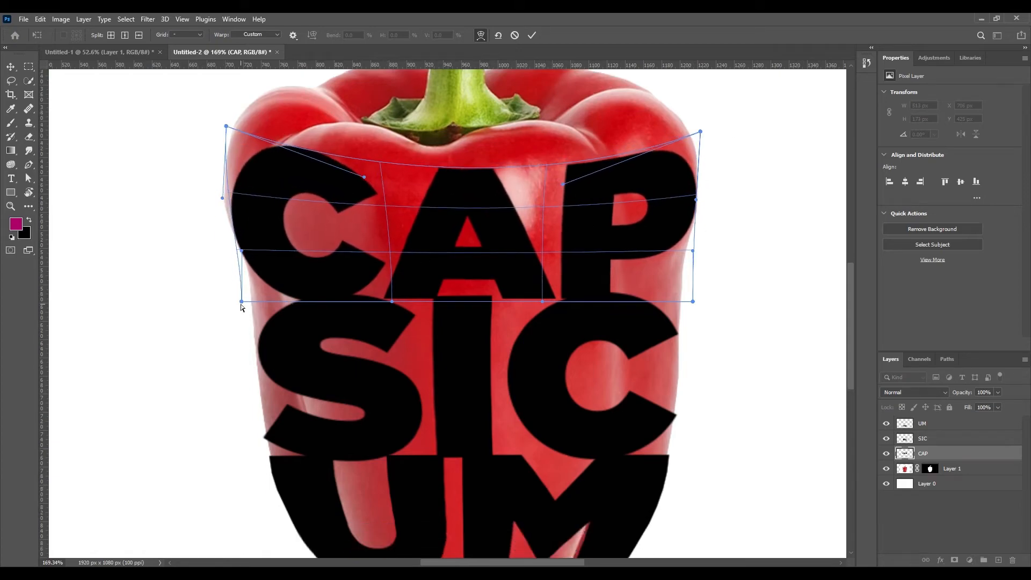
pyautogui.press('Return')
# Step: Warp the SIC letters so the outer corners flare upward and the top and bottom edges sag slightly in the middle
pyautogui.click(567, 431)
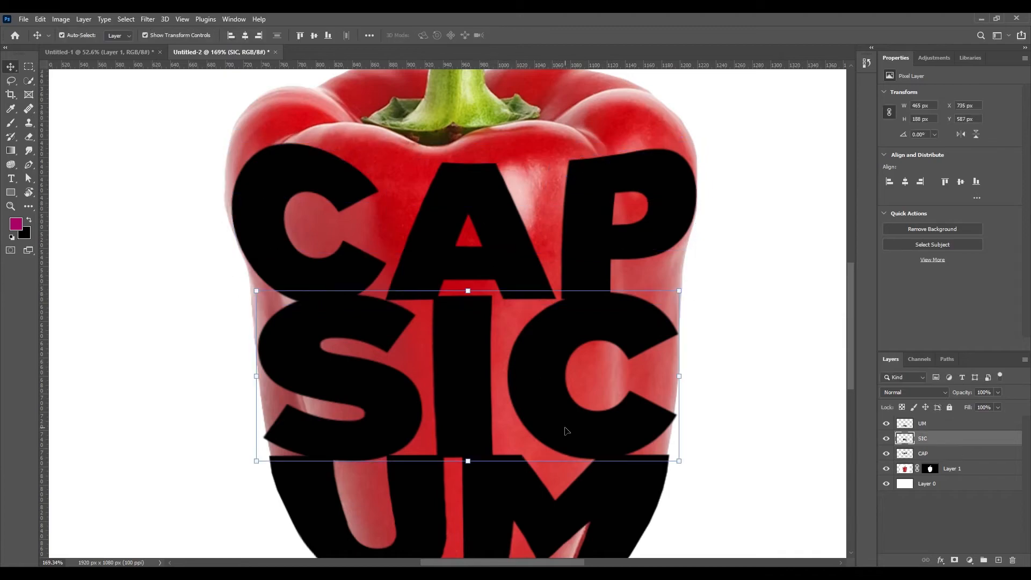
pyautogui.scroll(3, 567, 431)
pyautogui.rightClick(466, 329)
pyautogui.click(500, 398)
pyautogui.moveTo(397, 325); pyautogui.dragTo(396, 335)
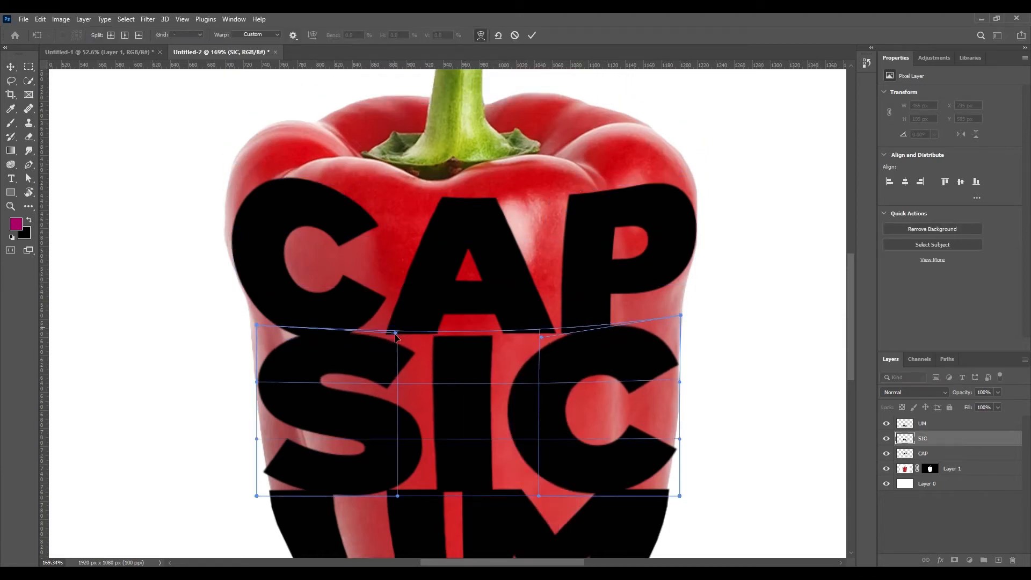
pyautogui.moveTo(257, 325); pyautogui.dragTo(246, 317)
pyautogui.moveTo(680, 496); pyautogui.dragTo(680, 486)
pyautogui.moveTo(257, 496); pyautogui.dragTo(258, 482)
pyautogui.moveTo(468, 495); pyautogui.dragTo(470, 499)
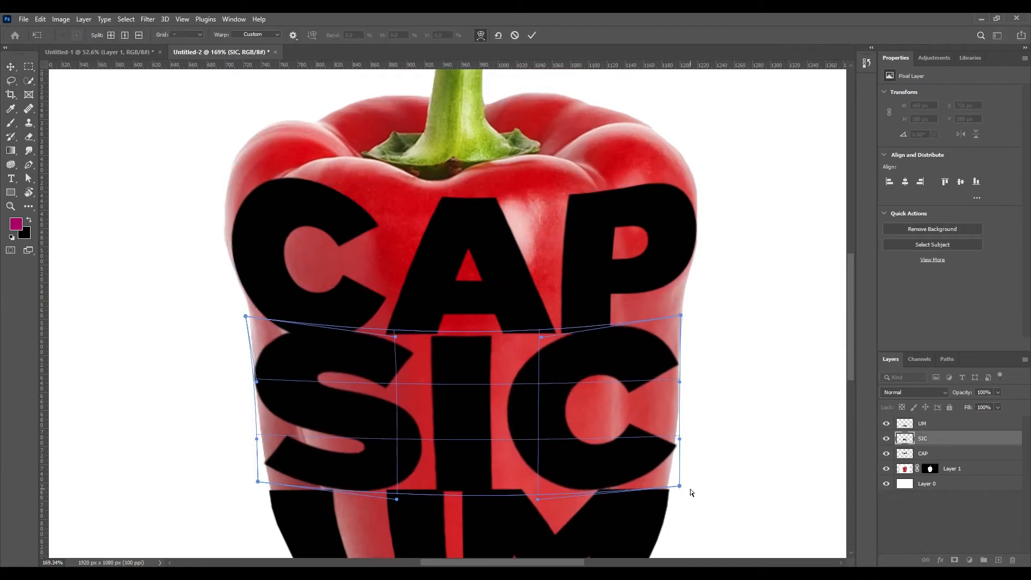
pyautogui.scroll(-5, 560, 410)
pyautogui.press('Return')
# Step: Warp the UM letters by raising both upper corners so their top edge follows the curve beneath SIC
pyautogui.click(472, 408)
pyautogui.rightClick(469, 403)
pyautogui.click(500, 238)
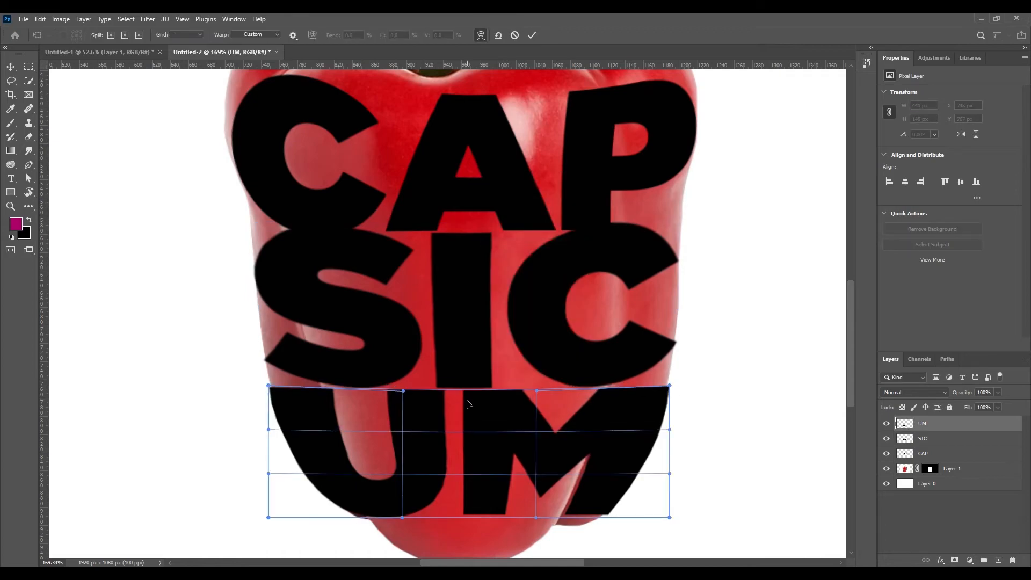
pyautogui.moveTo(669, 386); pyautogui.dragTo(669, 373)
pyautogui.moveTo(268, 385); pyautogui.dragTo(268, 377)
pyautogui.scroll(-5, 492, 359)
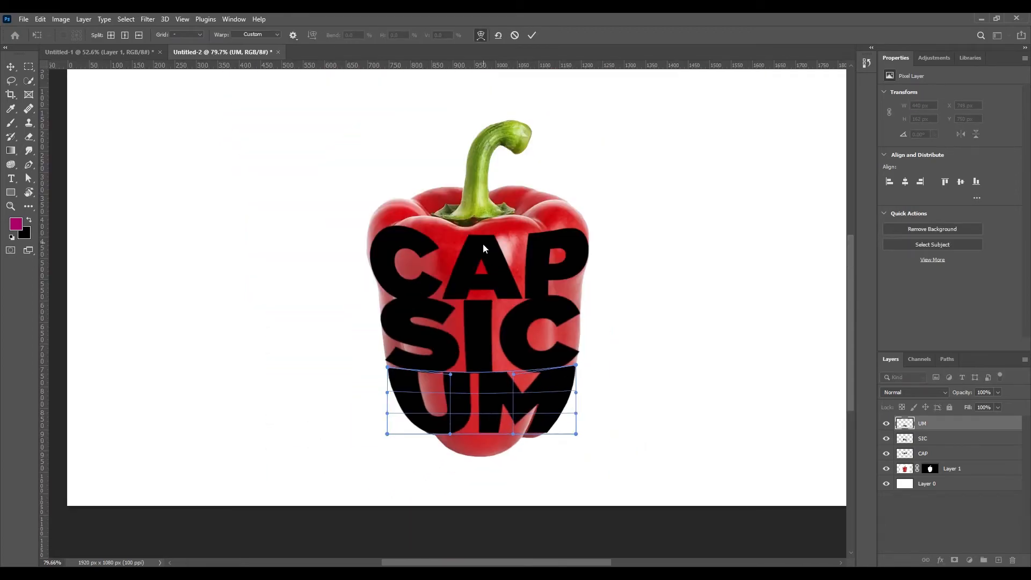
pyautogui.press('Return')
# Step: Duplicate Layer 1, apply the duplicate's layer mask, and hide the original Layer 1
pyautogui.click(925, 468)
pyautogui.moveTo(961, 470); pyautogui.dragTo(998, 560)
pyautogui.rightClick(931, 469)
pyautogui.click(948, 399)
pyautogui.click(886, 484)
# Step: Merge the UM, SIC and CAP layers into one, load its pixels as a selection, and hide the merged layer
pyautogui.click(931, 424)
pyautogui.keyDown('shift'); pyautogui.click(930, 454); pyautogui.keyUp('shift')
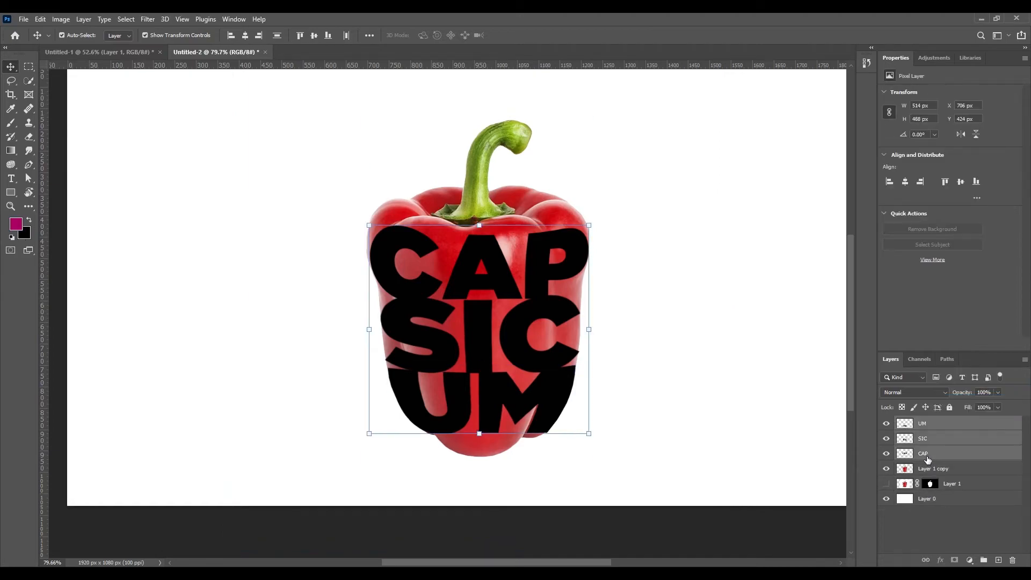
pyautogui.rightClick(930, 461)
pyautogui.click(914, 320)
pyautogui.rightClick(906, 423)
pyautogui.click(923, 241)
pyautogui.click(886, 424)
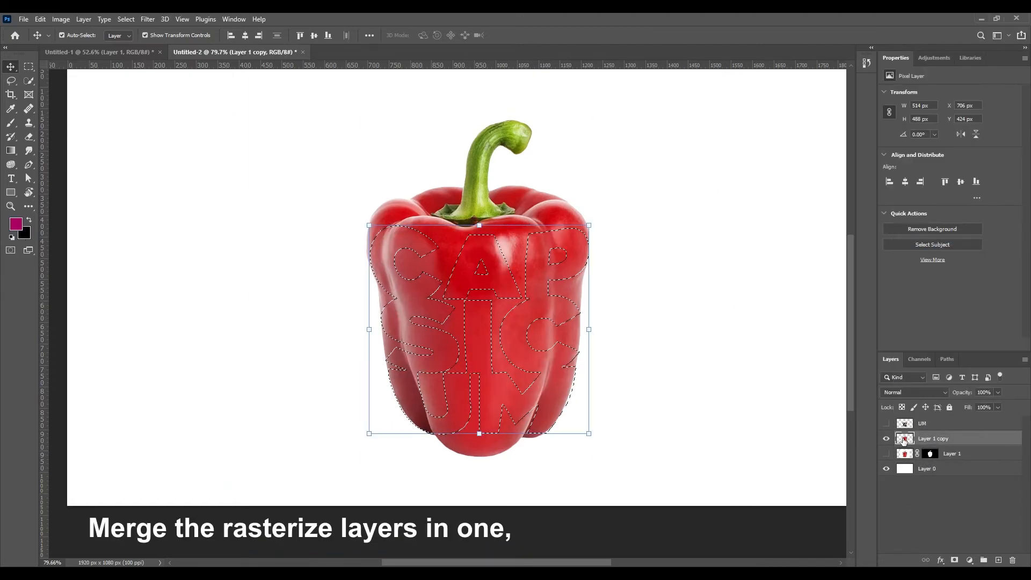
# Step: Mask Layer 1 copy with the lettering selection and duplicate the masked layer, leaving only the duplicate and the white background visible
pyautogui.click(958, 439)
pyautogui.click(955, 560)
pyautogui.click(887, 454)
pyautogui.click(965, 458)
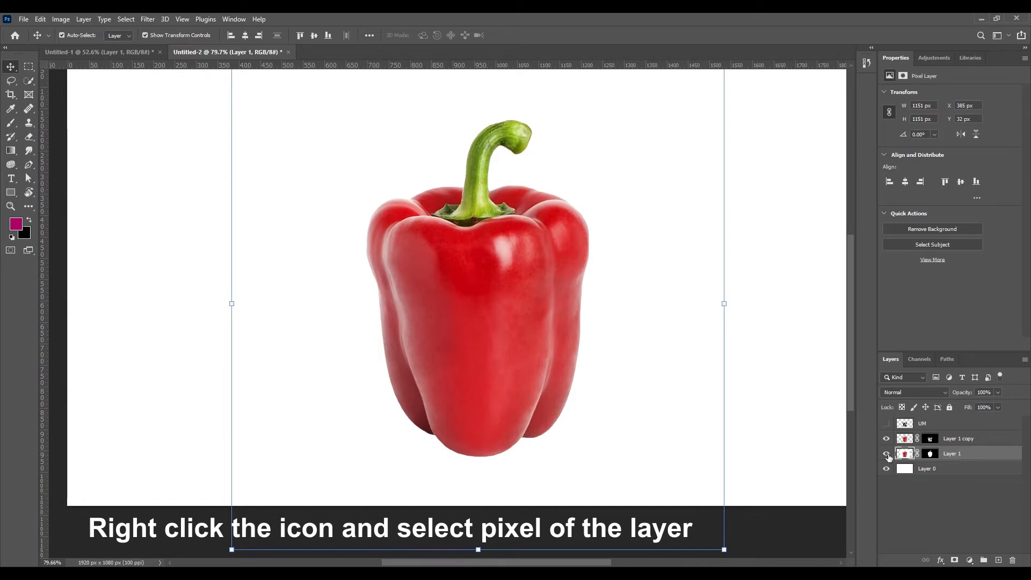
pyautogui.click(959, 439)
pyautogui.hotkey('ctrl', 'j')
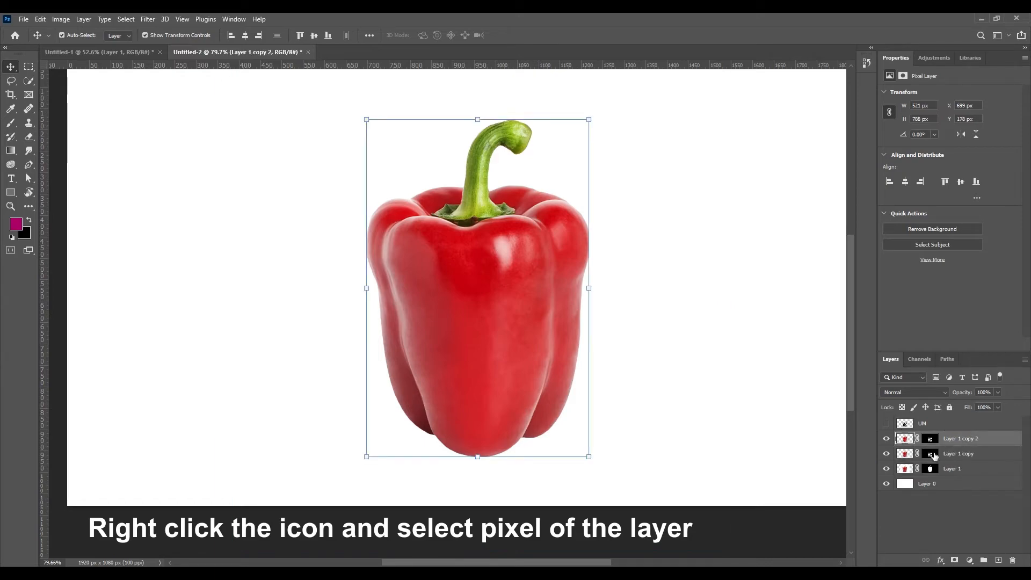
pyautogui.click(887, 468)
# Step: Paint white on the Layer 1 copy 2 mask with a 127 px hard brush to reveal the pepper's shoulders and stem
pyautogui.click(931, 438)
pyautogui.press('b')
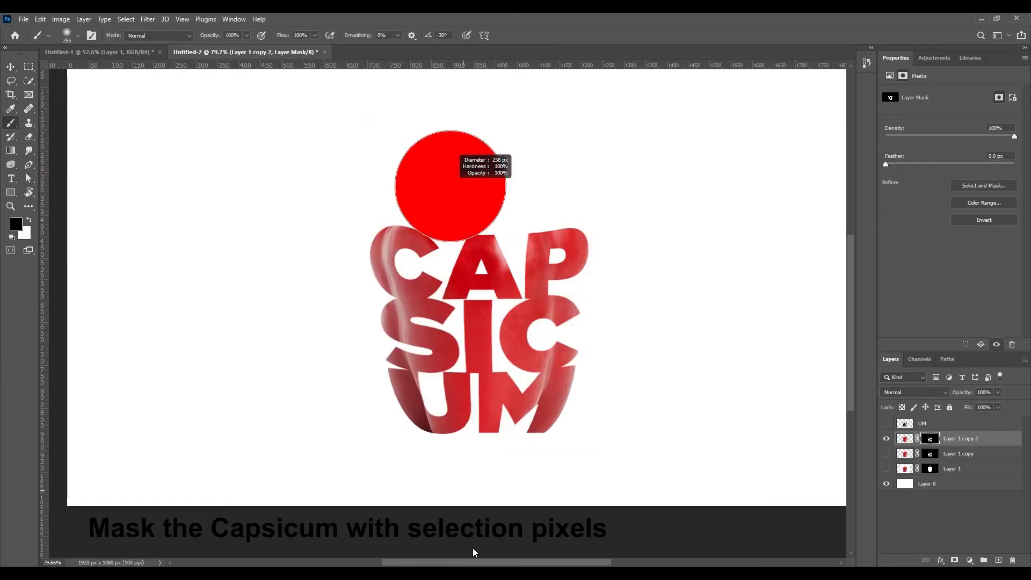
pyautogui.scroll(5, 485, 286)
pyautogui.scroll(-3, 476, 342)
pyautogui.press('[')
pyautogui.press('[')
pyautogui.press('[')
pyautogui.press('[')
pyautogui.press('x')
pyautogui.moveTo(272, 203)
pyautogui.mouseDown()
pyautogui.moveTo(241, 209)
pyautogui.moveTo(144, 328)
pyautogui.mouseUp()
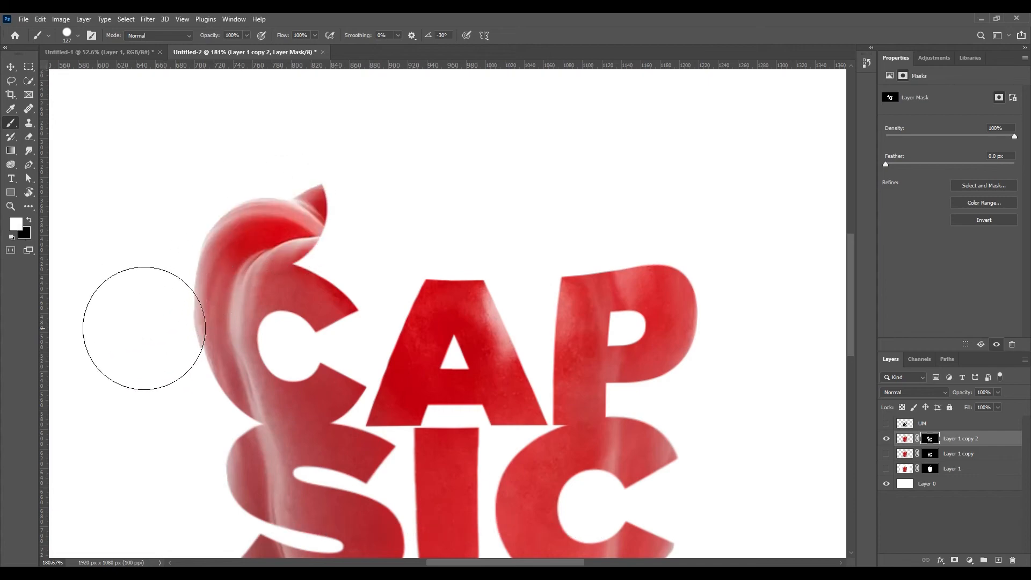
pyautogui.moveTo(225, 221)
pyautogui.mouseDown()
pyautogui.moveTo(307, 228)
pyautogui.moveTo(334, 247)
pyautogui.moveTo(346, 210)
pyautogui.moveTo(439, 228)
pyautogui.moveTo(679, 230)
pyautogui.mouseUp()
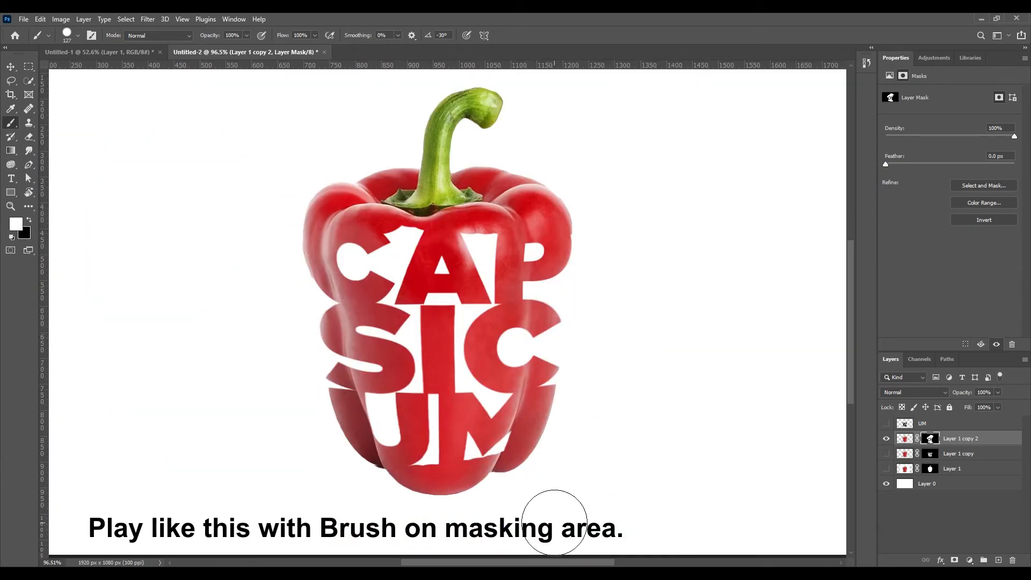
# Step: Reveal the pepper's rounded base below UM by painting white on the mask with a 17 px brush, keeping the letter edges straight
pyautogui.scroll(5, 554, 522)
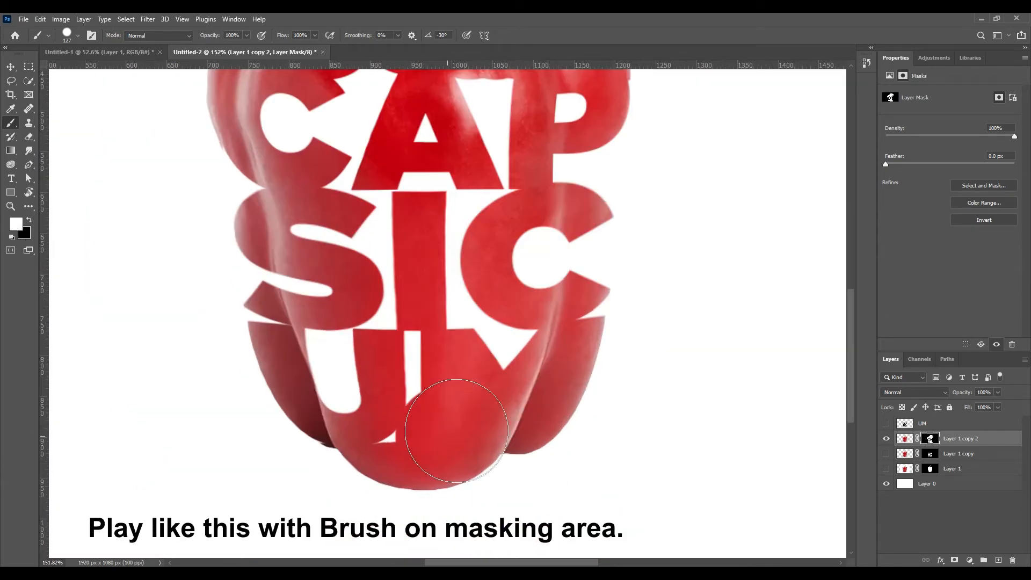
pyautogui.scroll(-5, 460, 403)
pyautogui.press('[')
pyautogui.press('[')
pyautogui.press('[')
pyautogui.press('[')
pyautogui.press('[')
pyautogui.scroll(5, 510, 516)
pyautogui.scroll(3, 516, 470)
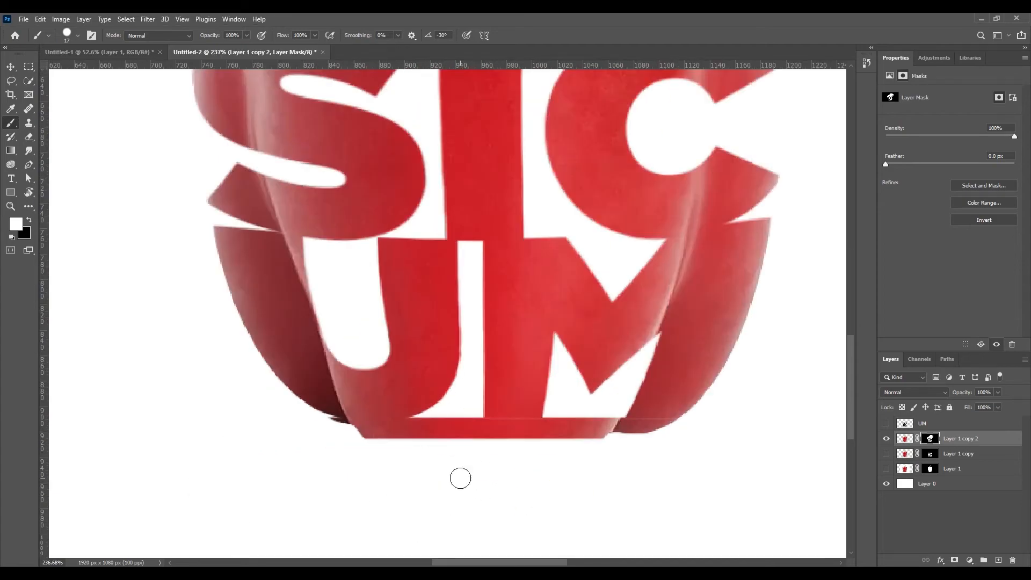
pyautogui.scroll(4, 693, 424)
pyautogui.scroll(-4, 623, 431)
pyautogui.moveTo(231, 461); pyautogui.dragTo(272, 467)
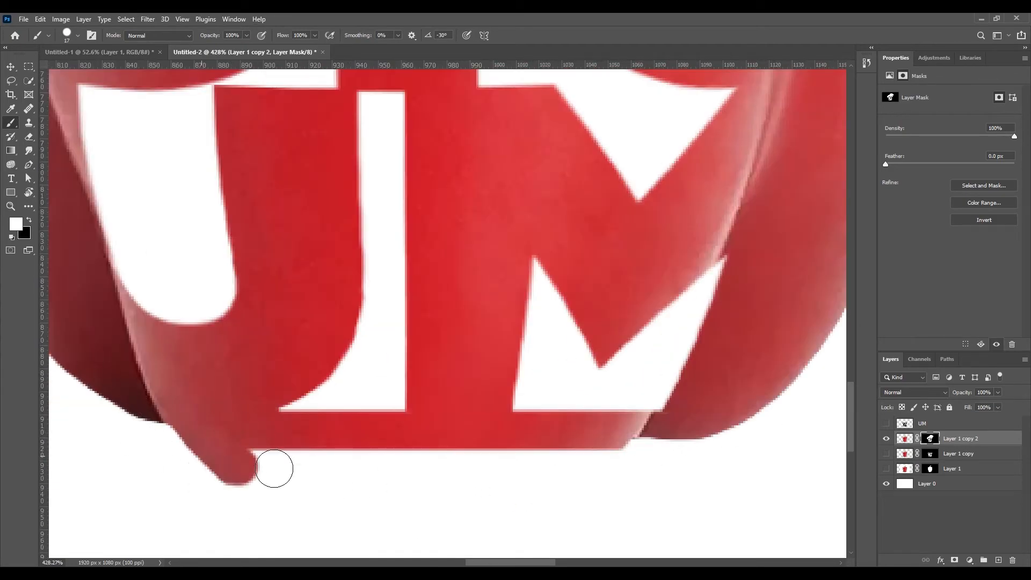
# Step: Paint white on the mask above CAP to fill the gaps between the letter tops up to a straight edge
pyautogui.scroll(-4, 333, 500)
pyautogui.scroll(3, 317, 484)
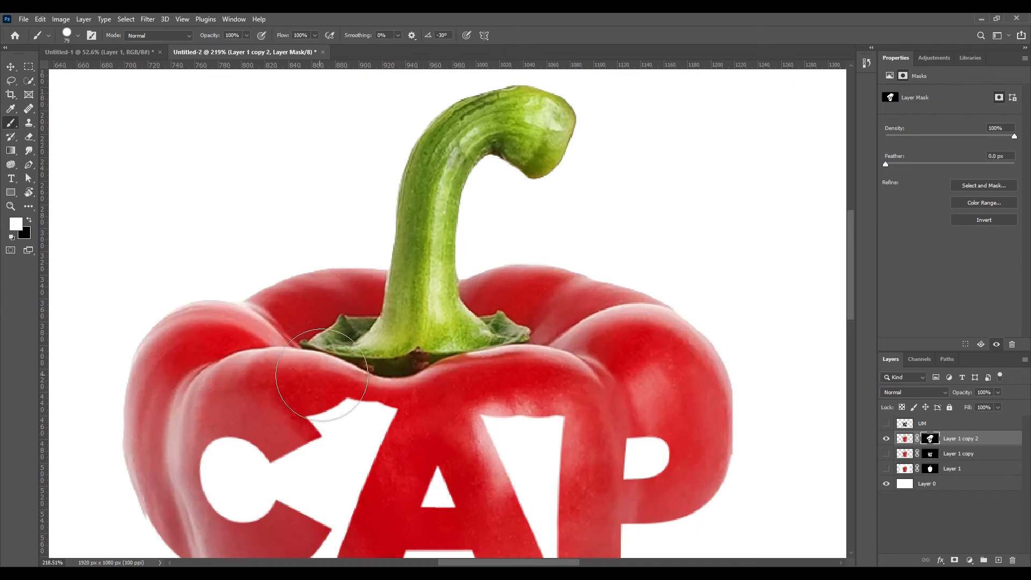
pyautogui.moveTo(324, 389); pyautogui.dragTo(591, 427)
pyautogui.press('[')
pyautogui.press('[')
pyautogui.press('[')
pyautogui.press('[')
pyautogui.press('[')
pyautogui.press('[')
pyautogui.press('[')
pyautogui.press('[')
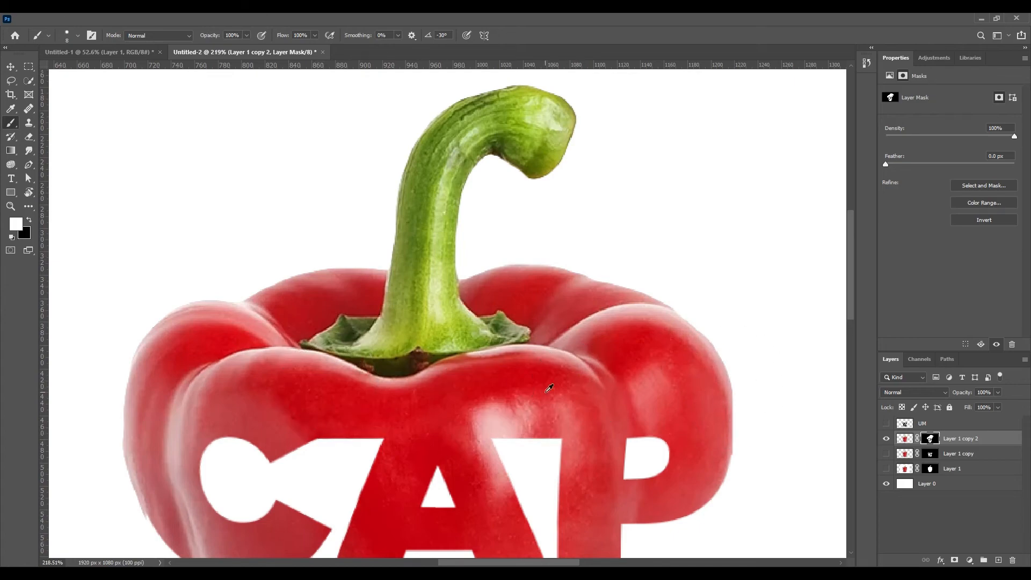
# Step: Reveal the pepper's right edge between the P and the C below it, leaving a thin white gap around both letters
pyautogui.scroll(-4, 594, 315)
pyautogui.scroll(4, 594, 274)
pyautogui.press(']')
pyautogui.press(']')
pyautogui.moveTo(591, 271); pyautogui.dragTo(588, 301)
pyautogui.scroll(1, 594, 272)
pyautogui.moveTo(604, 231)
pyautogui.mouseDown()
pyautogui.moveTo(493, 297)
pyautogui.moveTo(566, 341)
pyautogui.moveTo(557, 300)
pyautogui.mouseUp()
pyautogui.scroll(2, 508, 256)
pyautogui.press('[')
pyautogui.press('[')
pyautogui.press('[')
pyautogui.press('[')
pyautogui.press('[')
pyautogui.press('[')
pyautogui.press('[')
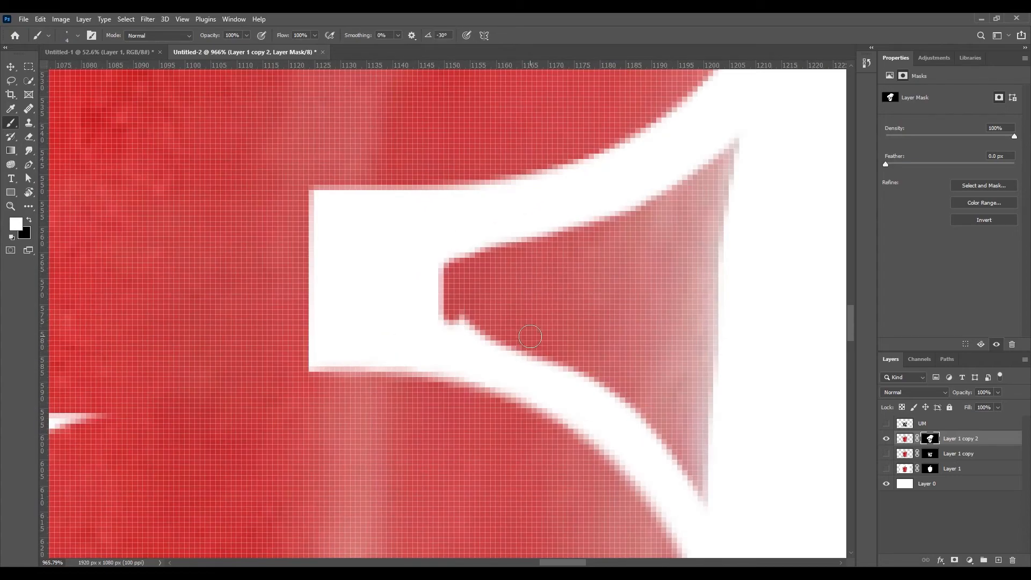
# Step: Outline a wedge inside the opening of the C in SIC with straight 4 px white brush strokes on the mask
pyautogui.scroll(-5, 454, 270)
pyautogui.scroll(5, 661, 315)
pyautogui.click(664, 231)
pyautogui.keyDown('shift'); pyautogui.click(561, 292); pyautogui.keyUp('shift')
pyautogui.keyDown('shift'); pyautogui.click(562, 335); pyautogui.keyUp('shift')
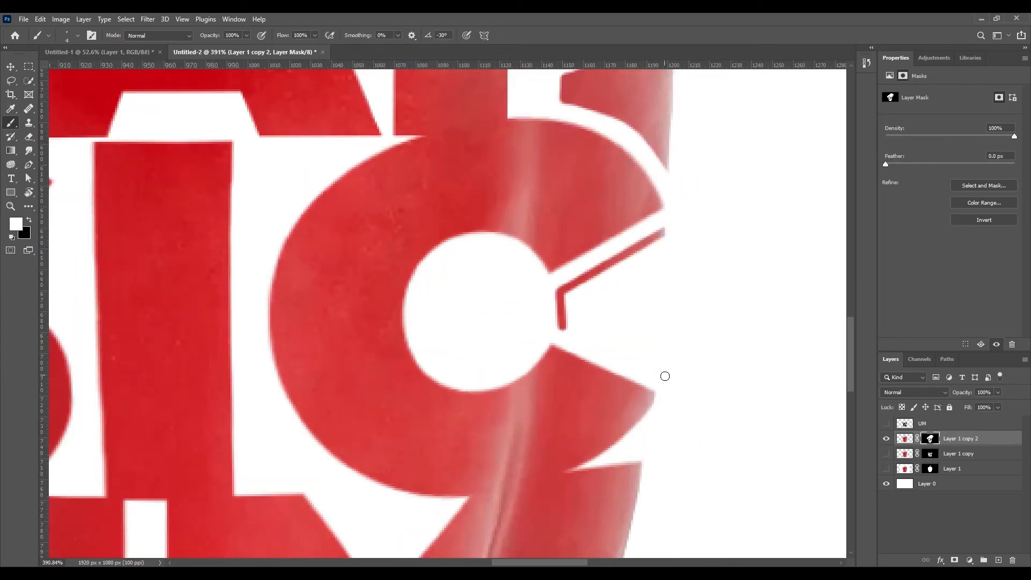
pyautogui.keyDown('shift'); pyautogui.click(662, 374); pyautogui.keyUp('shift')
# Step: Fill the outlined wedge in the C's opening by painting white on the mask with a 13 px brush
pyautogui.scroll(2, 543, 294)
pyautogui.press(']')
pyautogui.press(']')
pyautogui.press(']')
pyautogui.press(']')
pyautogui.press(']')
pyautogui.press(']')
pyautogui.press(']')
pyautogui.press(']')
pyautogui.press(']')
pyautogui.moveTo(543, 293)
pyautogui.mouseDown()
pyautogui.moveTo(534, 300)
pyautogui.moveTo(714, 391)
pyautogui.moveTo(650, 340)
pyautogui.mouseUp()
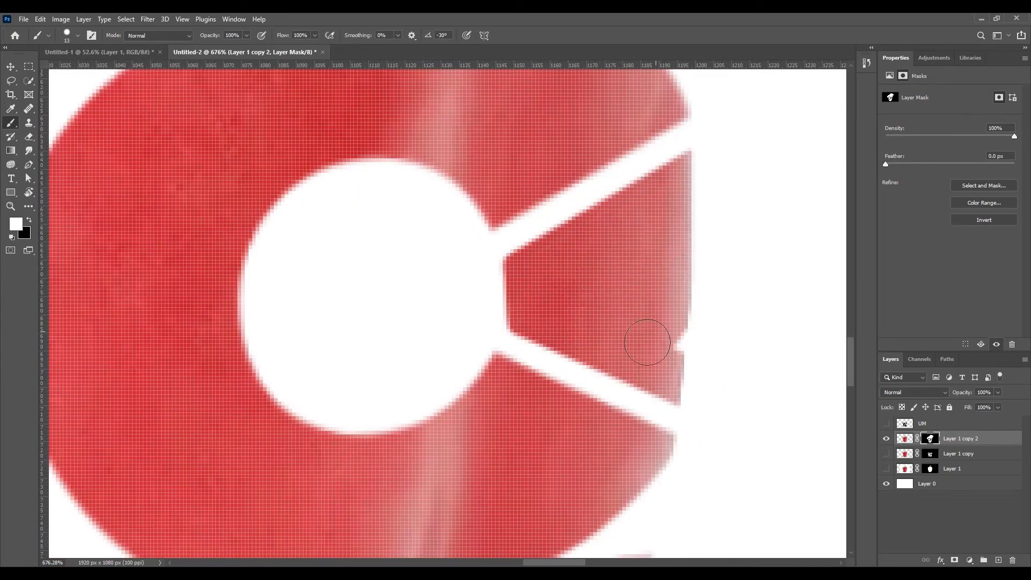
# Step: Reveal the pepper's left edge between the C of CAP and the S with a 5 px brush, keeping thin white gaps
pyautogui.scroll(-5, 646, 390)
pyautogui.scroll(5, 400, 159)
pyautogui.scroll(2, 430, 232)
pyautogui.press('[')
pyautogui.press('[')
pyautogui.press('[')
pyautogui.press('[')
pyautogui.press('[')
pyautogui.press('[')
pyautogui.scroll(2, 375, 115)
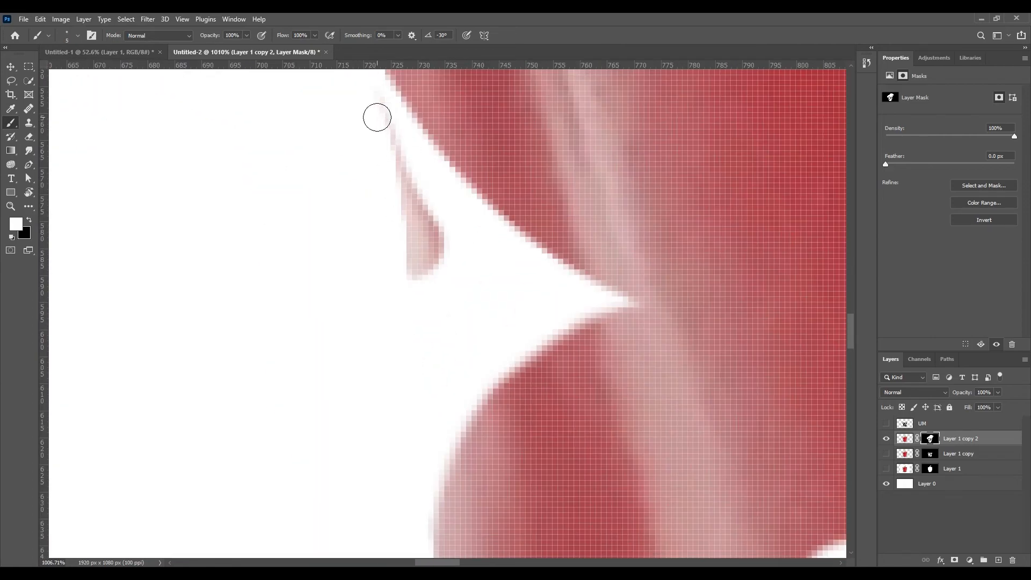
pyautogui.moveTo(522, 289)
pyautogui.mouseDown()
pyautogui.moveTo(407, 433)
pyautogui.moveTo(426, 269)
pyautogui.moveTo(426, 336)
pyautogui.mouseUp()
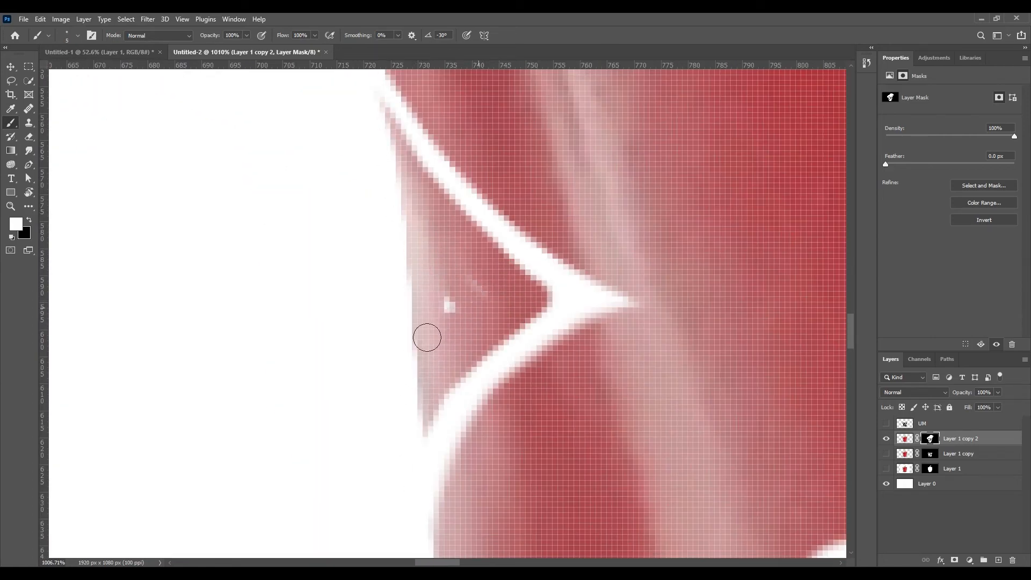
# Step: Reveal the pepper's edge in the lower-left opening of the S, leaving thin white lines around the letter
pyautogui.scroll(-2, 568, 305)
pyautogui.scroll(-4, 567, 305)
pyautogui.scroll(4, 477, 240)
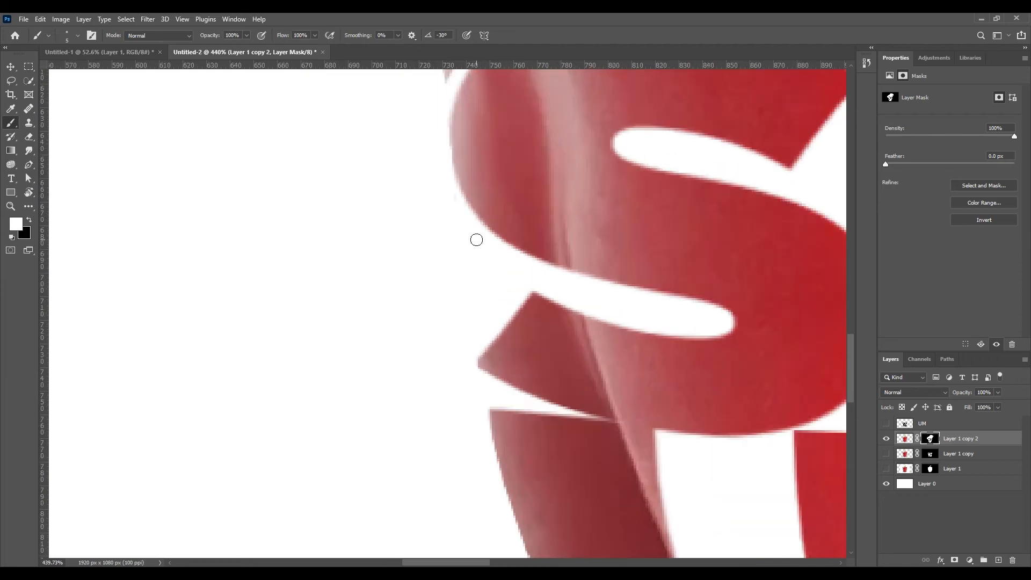
pyautogui.scroll(-8, 457, 319)
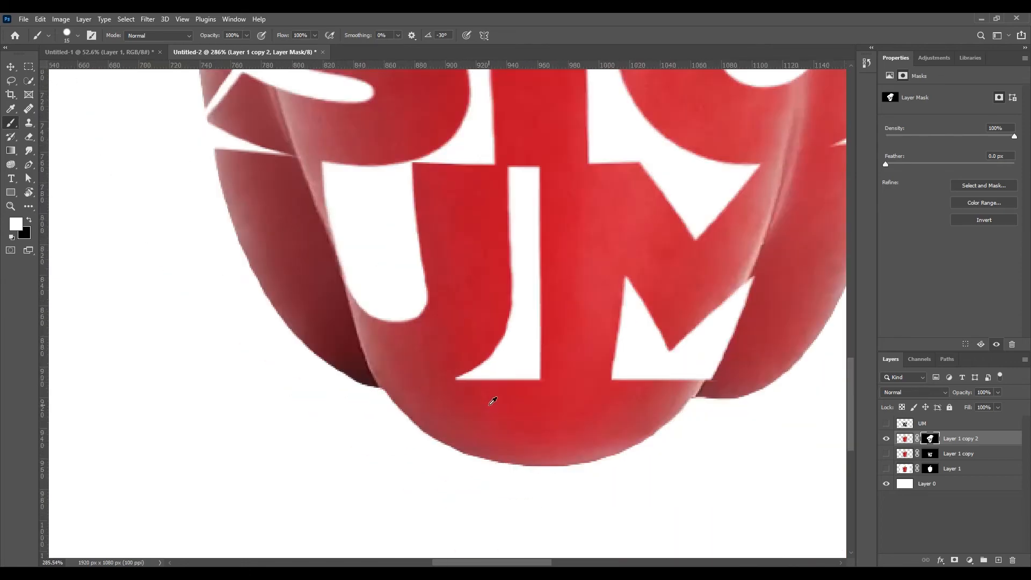
pyautogui.scroll(1, 410, 389)
pyautogui.scroll(10, 678, 397)
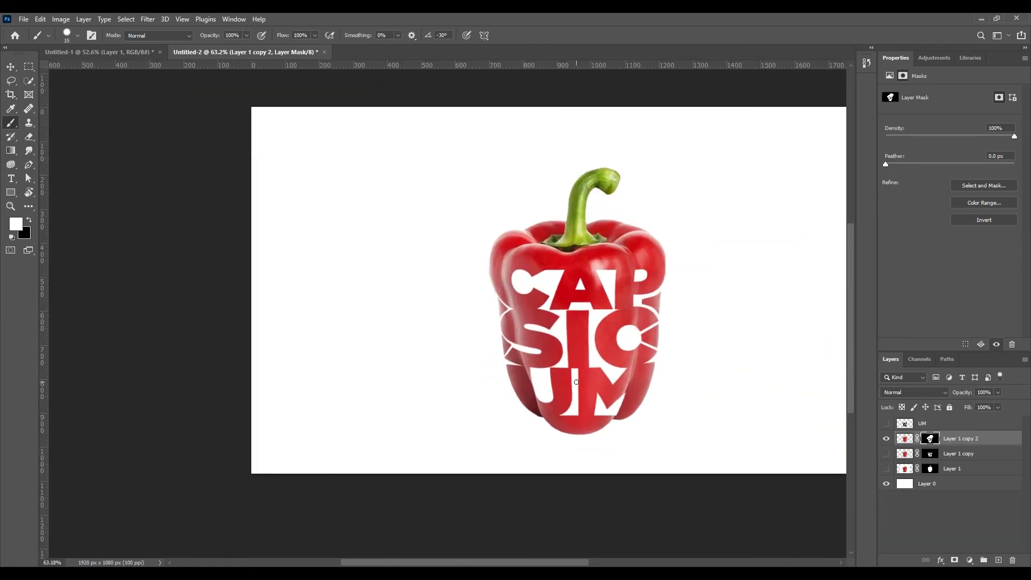
# Step: Widen the white gaps beneath the P and in the C's opening by painting black on the mask with a 10 px brush
pyautogui.scroll(2, 445, 111)
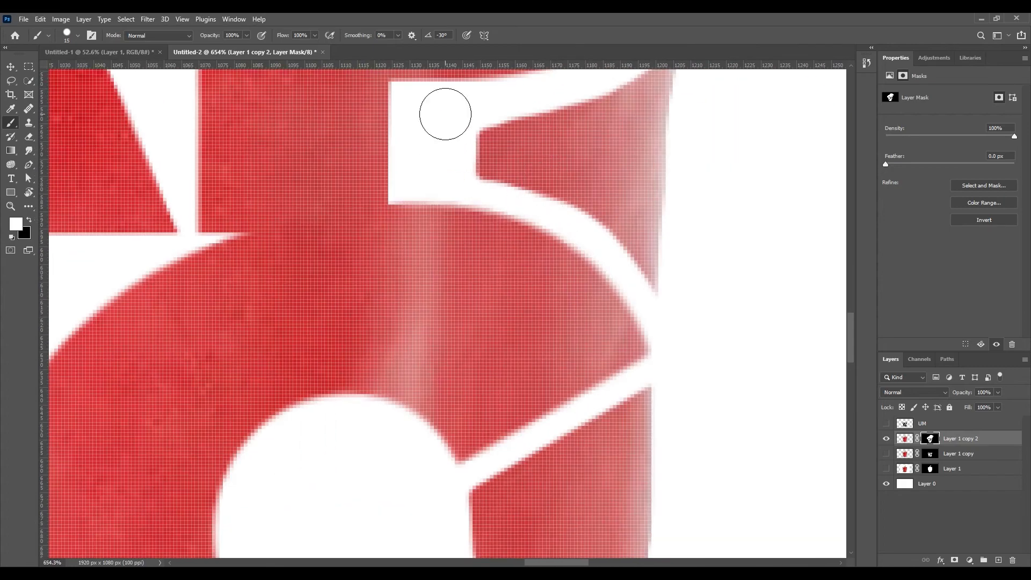
pyautogui.scroll(2, 470, 180)
pyautogui.press('[')
pyautogui.moveTo(480, 264); pyautogui.dragTo(564, 292)
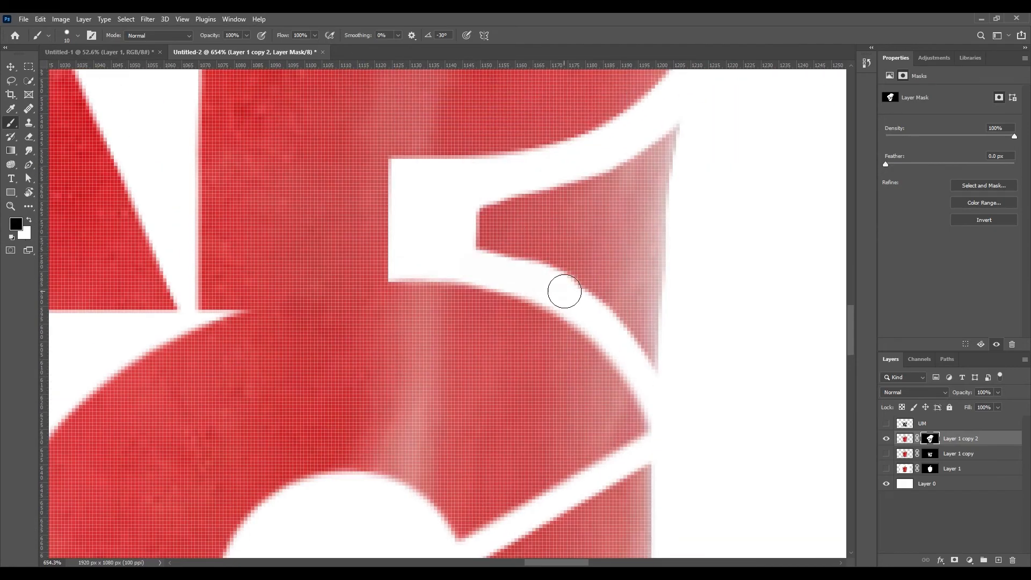
pyautogui.scroll(-3, 453, 384)
pyautogui.scroll(-2, 626, 274)
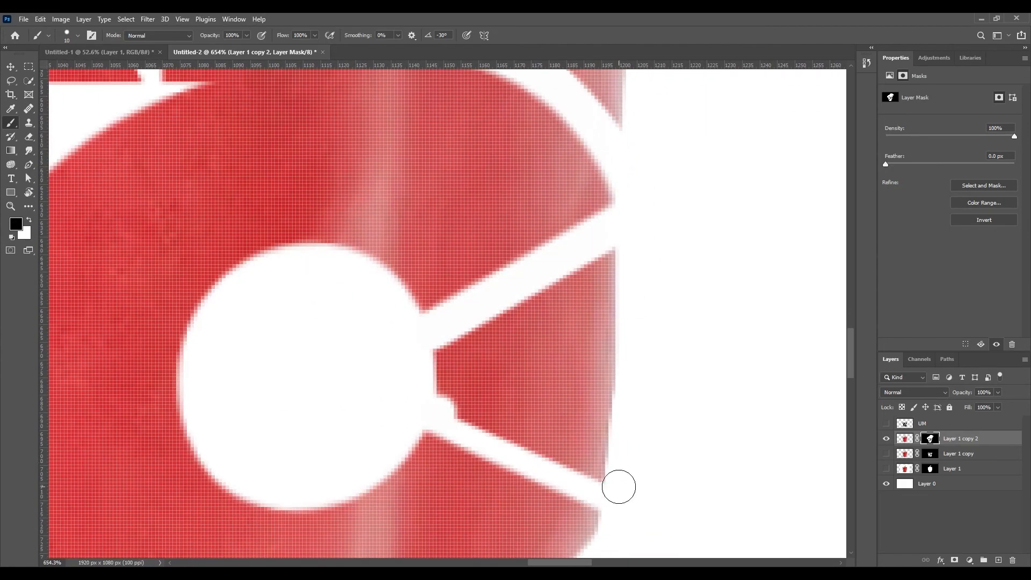
pyautogui.scroll(-12, 617, 484)
# Step: Show Layer 1 and fill its layer mask with white to bring back the pepper's ground shadow
pyautogui.click(887, 469)
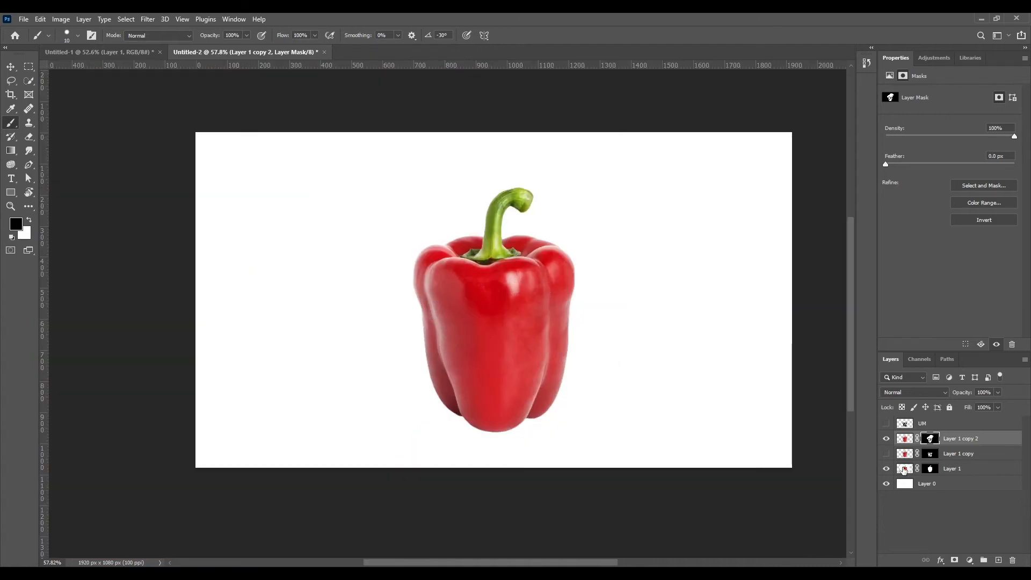
pyautogui.click(930, 469)
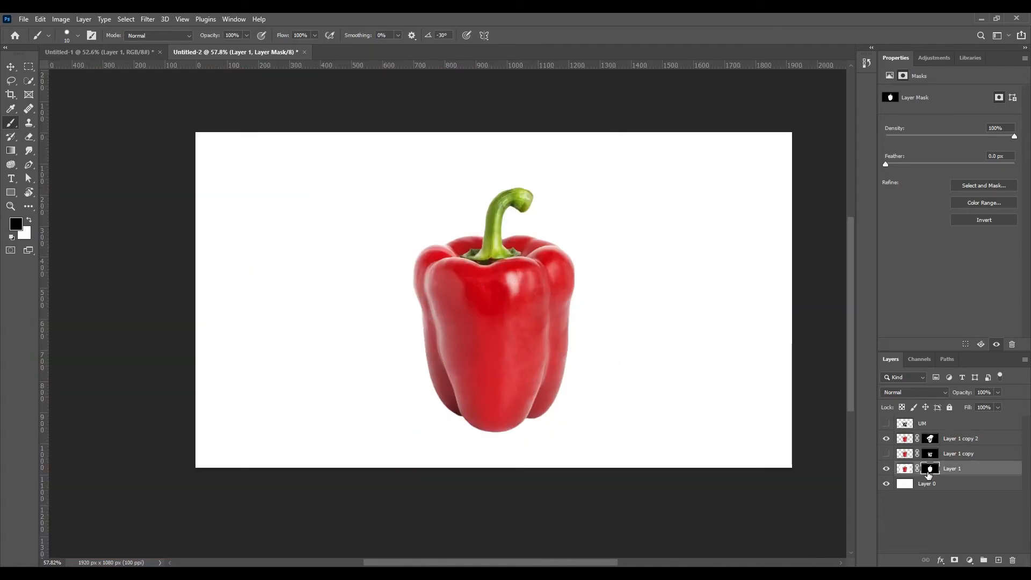
pyautogui.hotkey('ctrl', 'BackSpace')
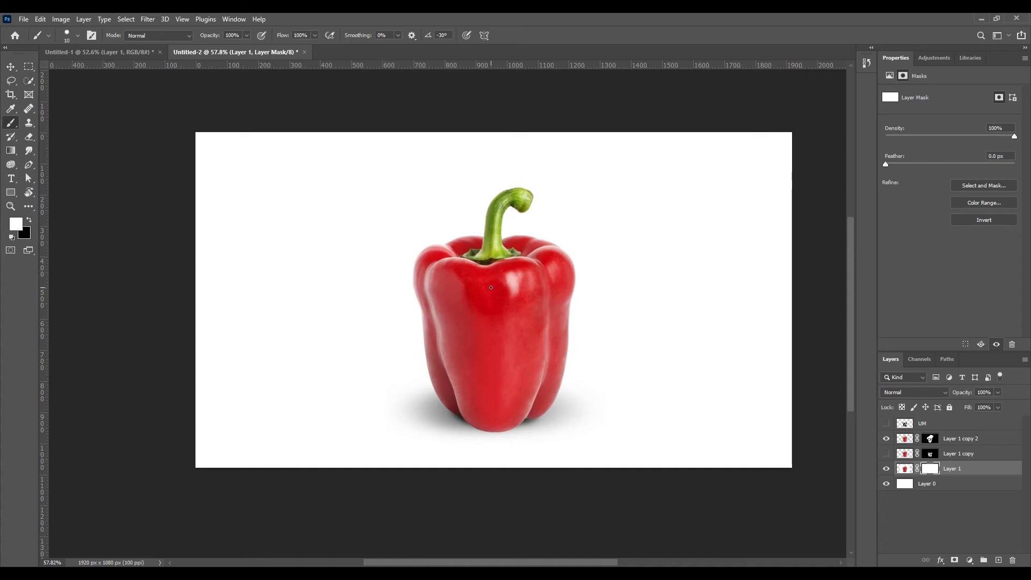
# Step: Paint black on Layer 1's mask over the pepper's body with a 290 px brush to expose the letter cutouts while keeping the shadow
pyautogui.moveTo(491, 288); pyautogui.dragTo(549, 254)
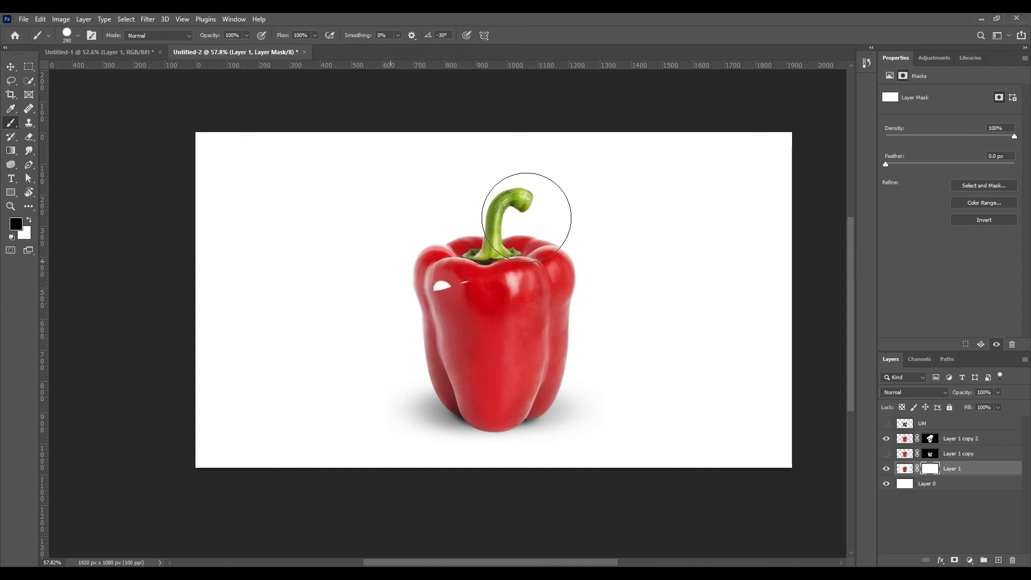
pyautogui.moveTo(427, 317)
pyautogui.mouseDown()
pyautogui.moveTo(437, 292)
pyautogui.moveTo(590, 331)
pyautogui.mouseUp()
pyautogui.scroll(5, 490, 404)
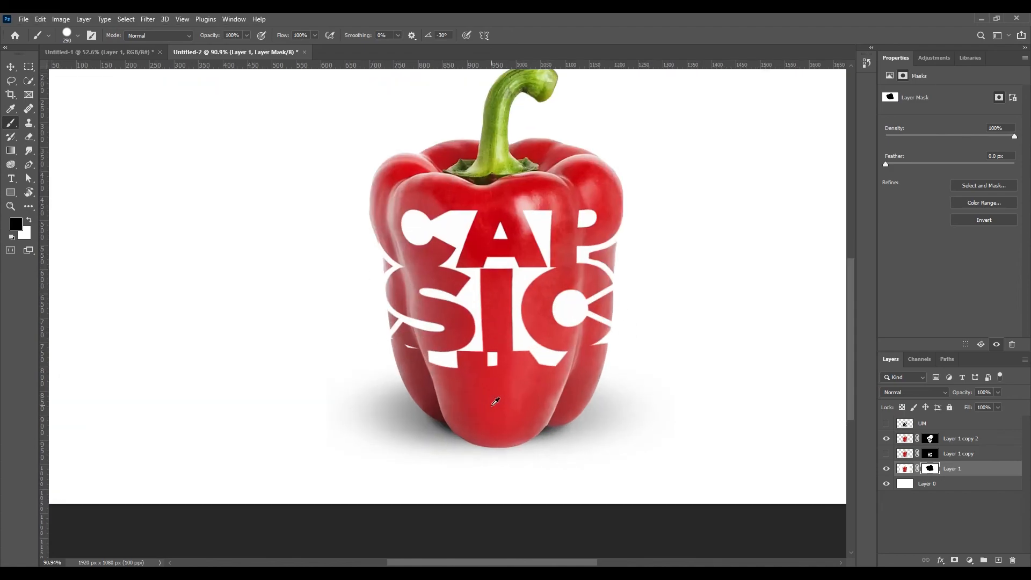
pyautogui.moveTo(454, 309)
pyautogui.mouseDown()
pyautogui.moveTo(488, 342)
pyautogui.moveTo(558, 349)
pyautogui.moveTo(539, 339)
pyautogui.mouseUp()
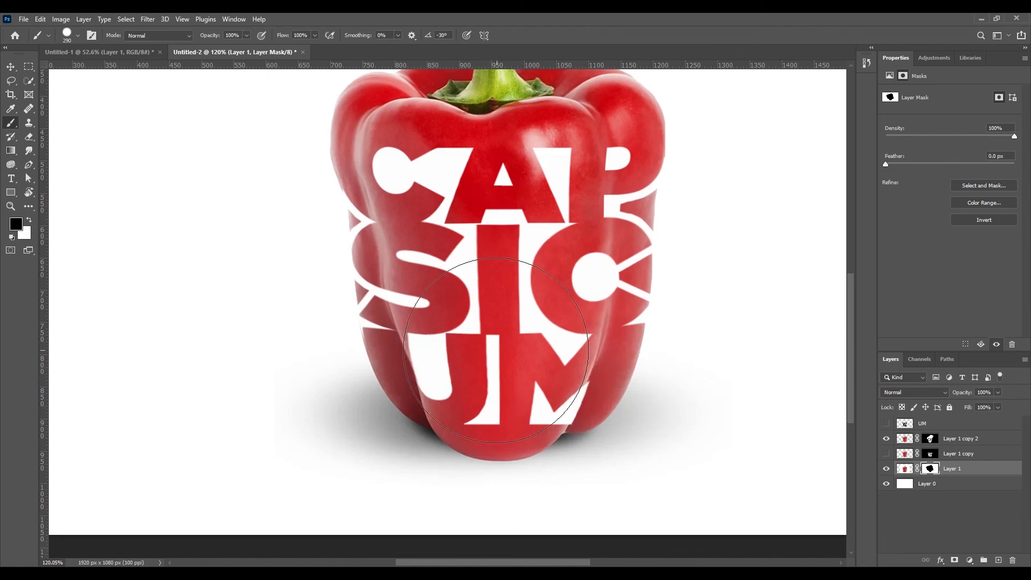
pyautogui.scroll(-6, 475, 321)
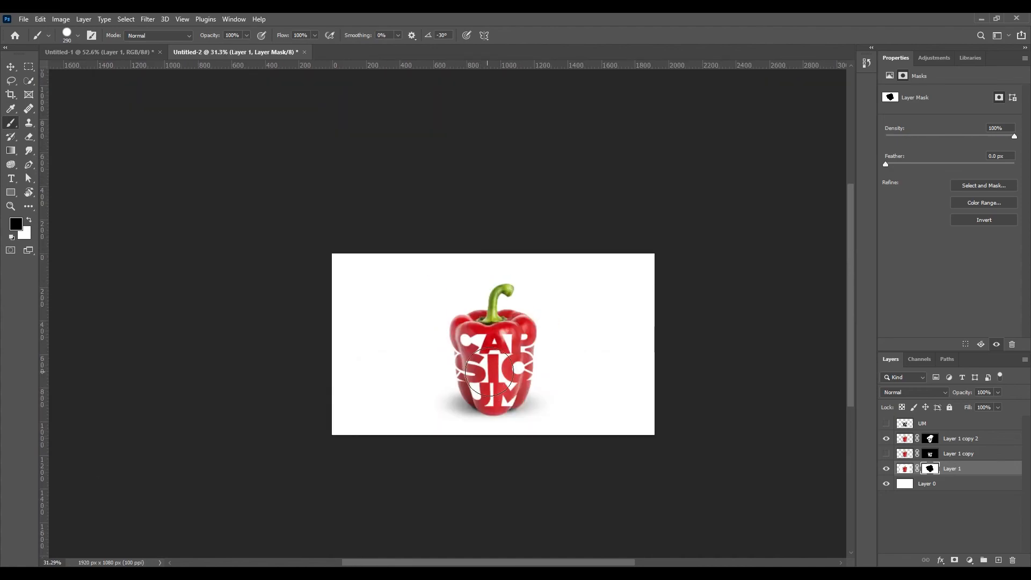
pyautogui.scroll(2, 494, 370)
pyautogui.scroll(2, 530, 368)
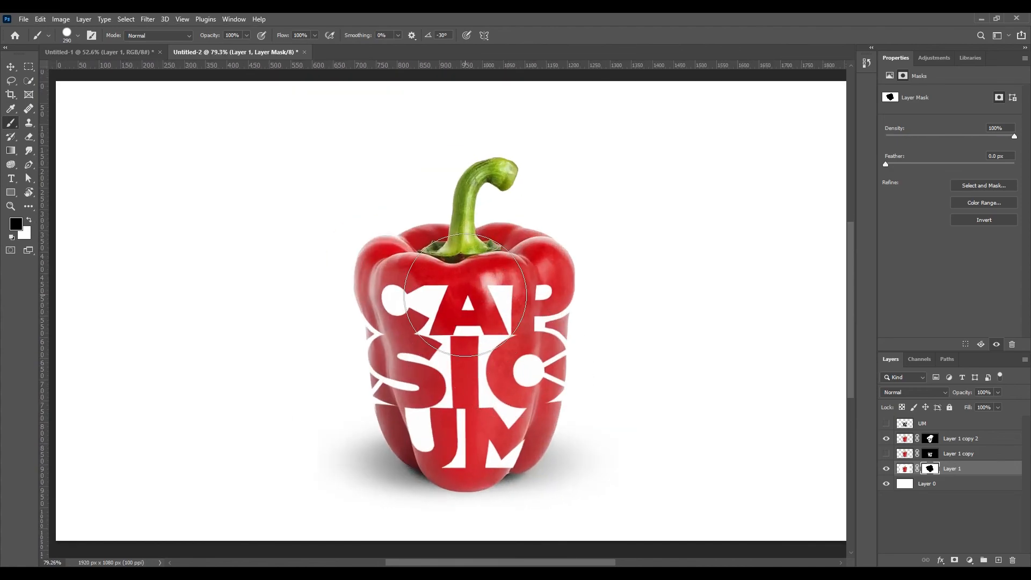
pyautogui.scroll(-2, 535, 388)
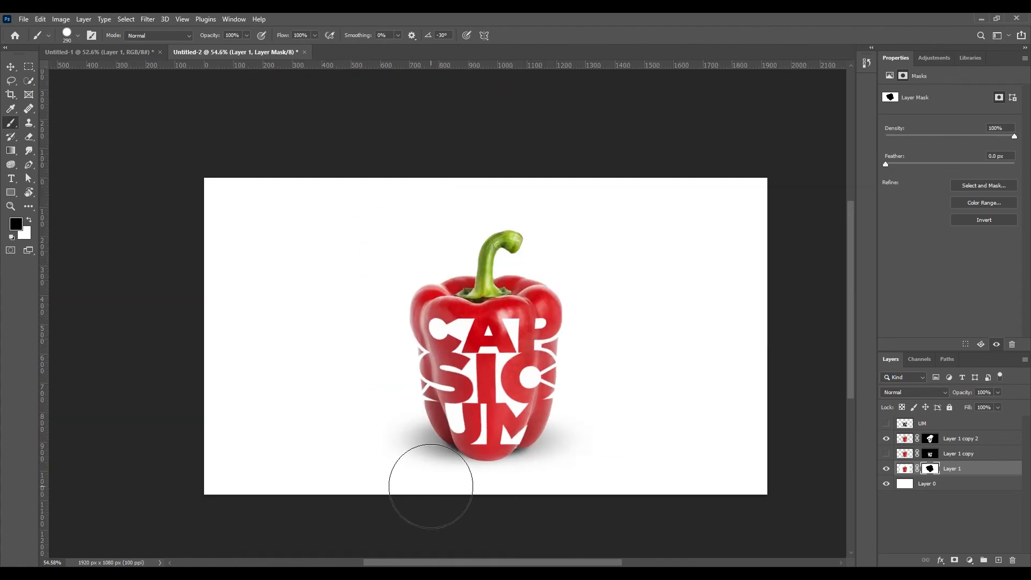